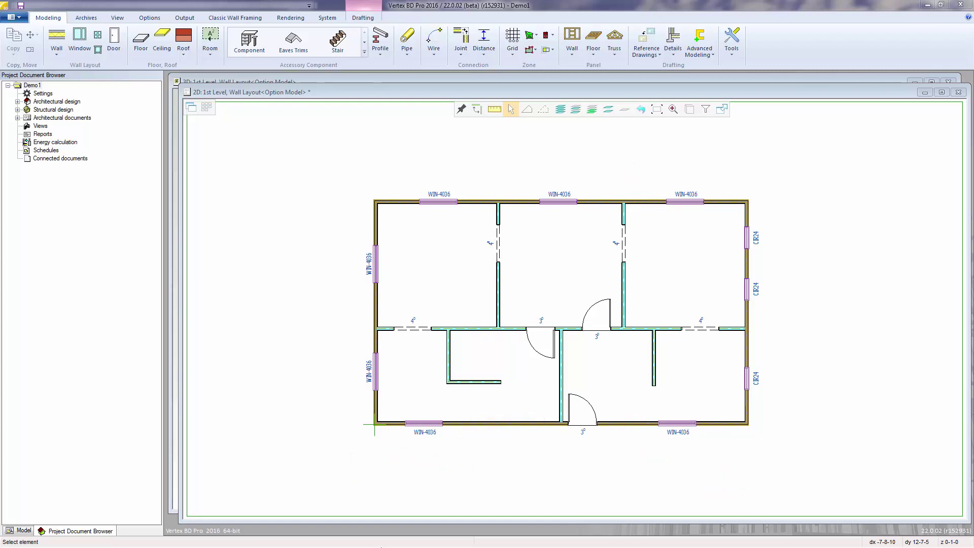
Start the Beam Pockets To Floor Plan panel macro and pick the lower exterior wall between the entry door and the window
left_click(244, 19)
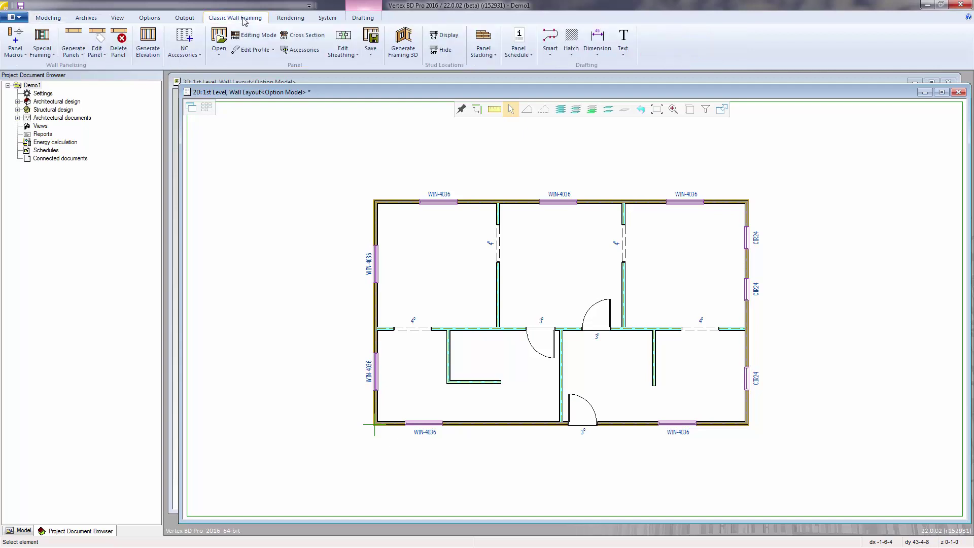
left_click(13, 42)
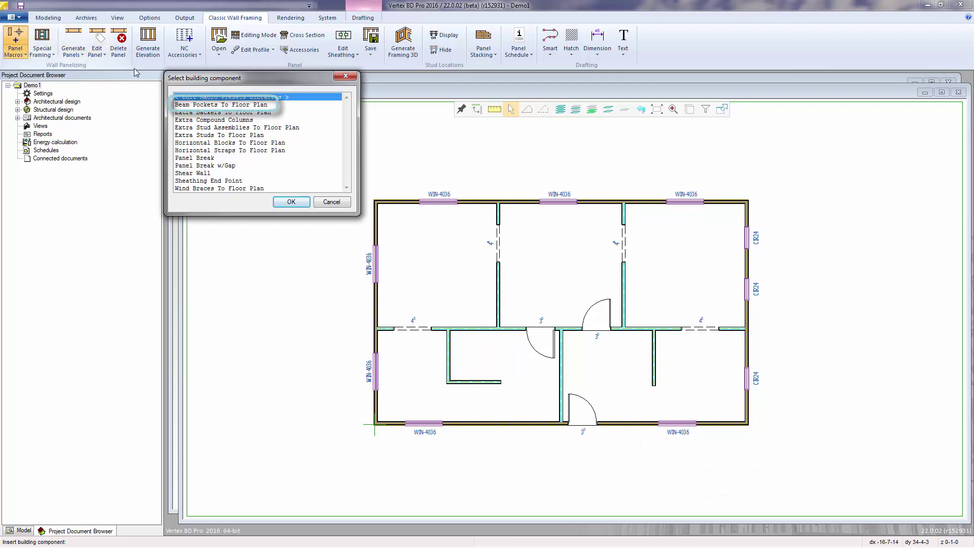
left_click(191, 105)
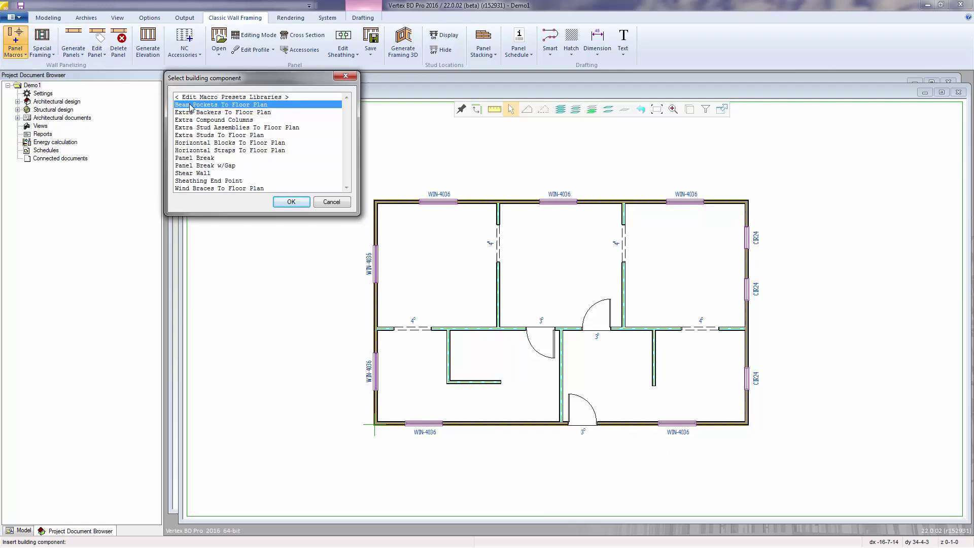
double_click(190, 105)
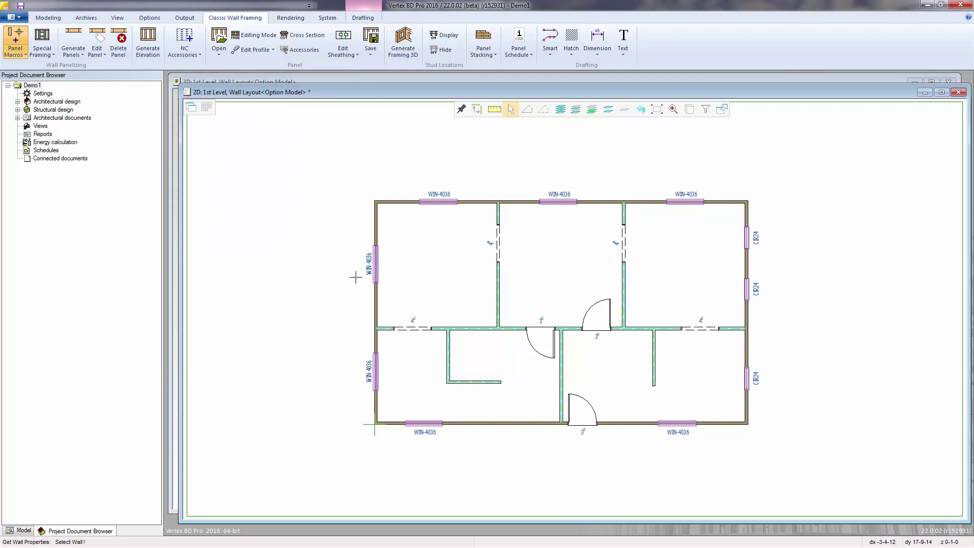
left_click(640, 422)
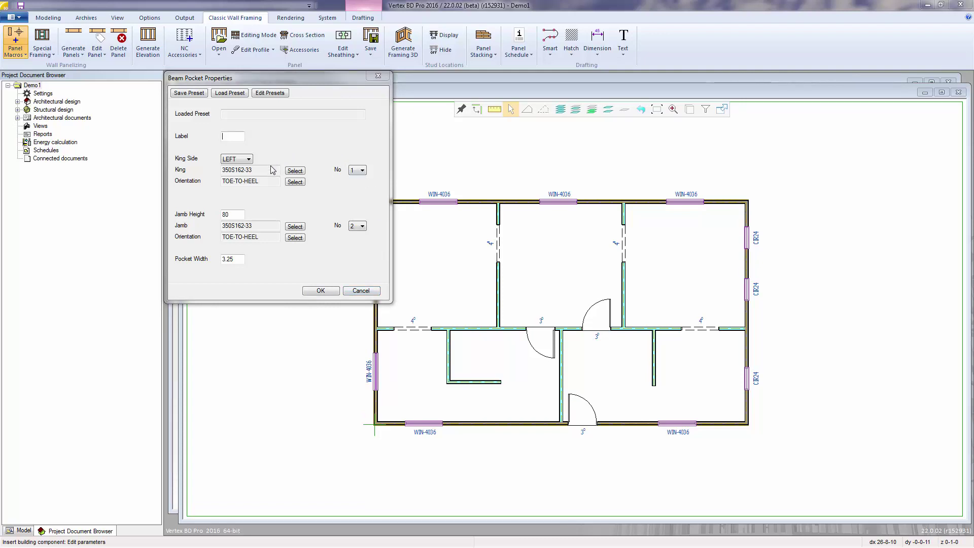
left_click_drag(273, 172, 207, 176)
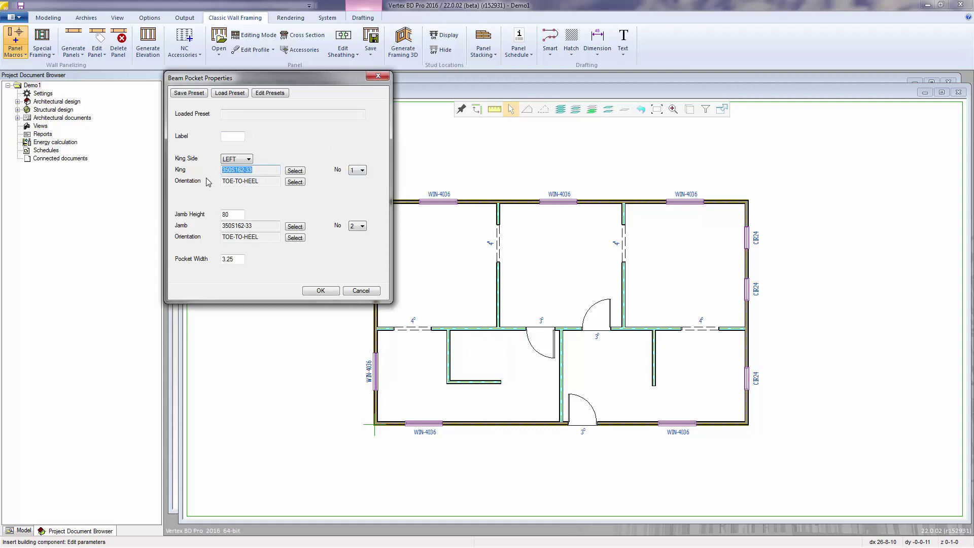
left_click_drag(269, 226, 207, 223)
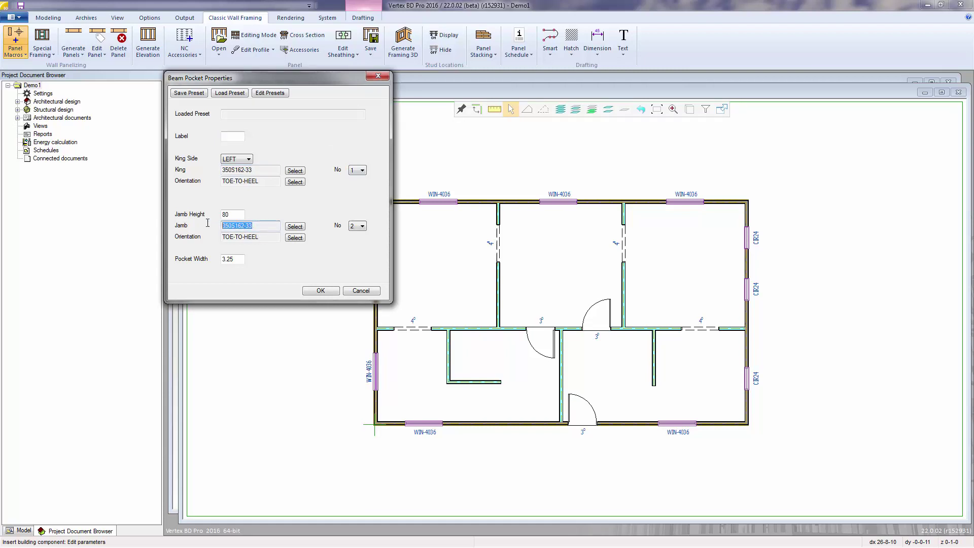
left_click(269, 173)
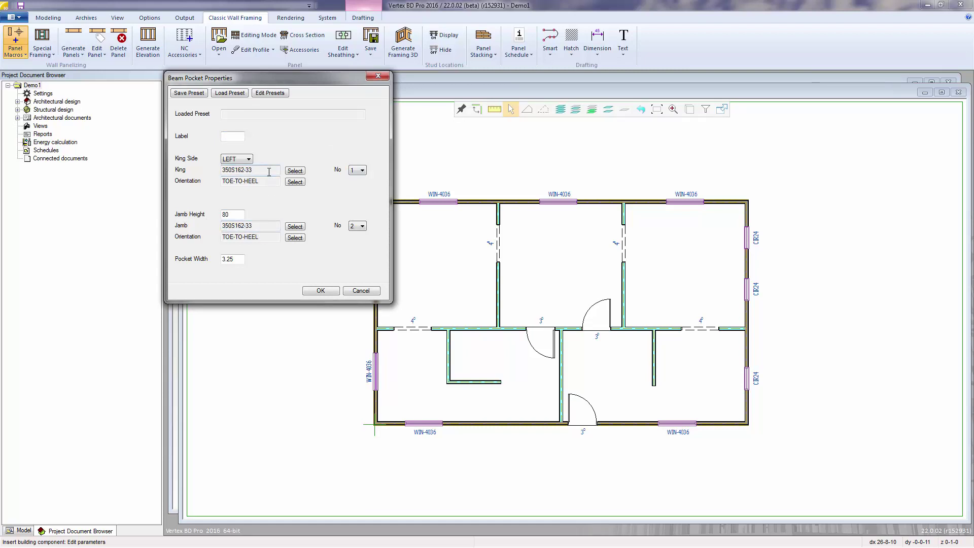
Try the 362T200-54 profile from the t_sections library as the king stud's cross section
left_click(295, 171)
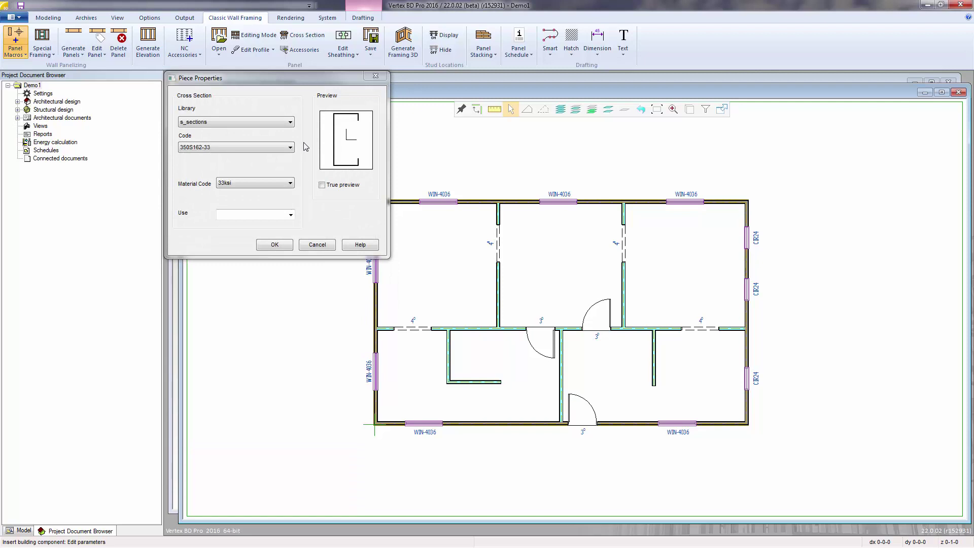
left_click(290, 122)
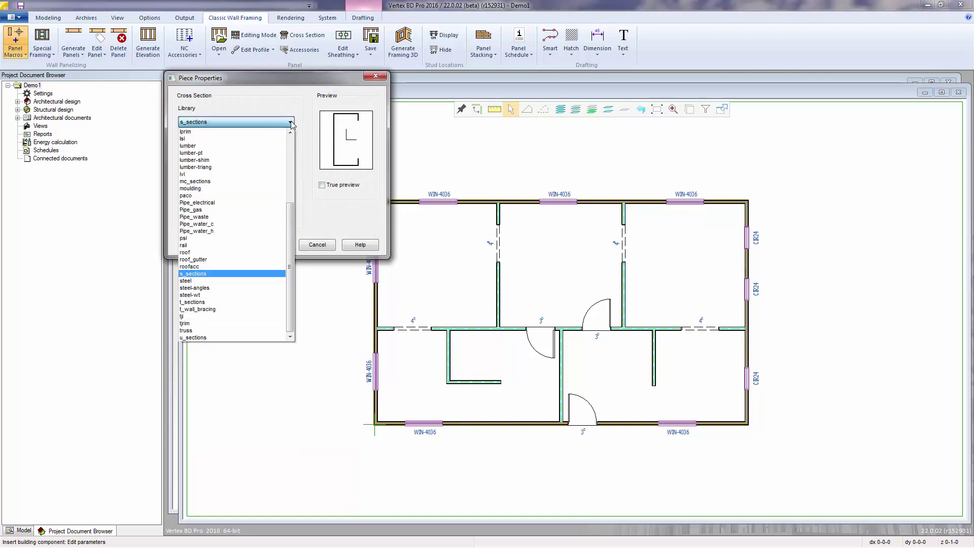
left_click(223, 273)
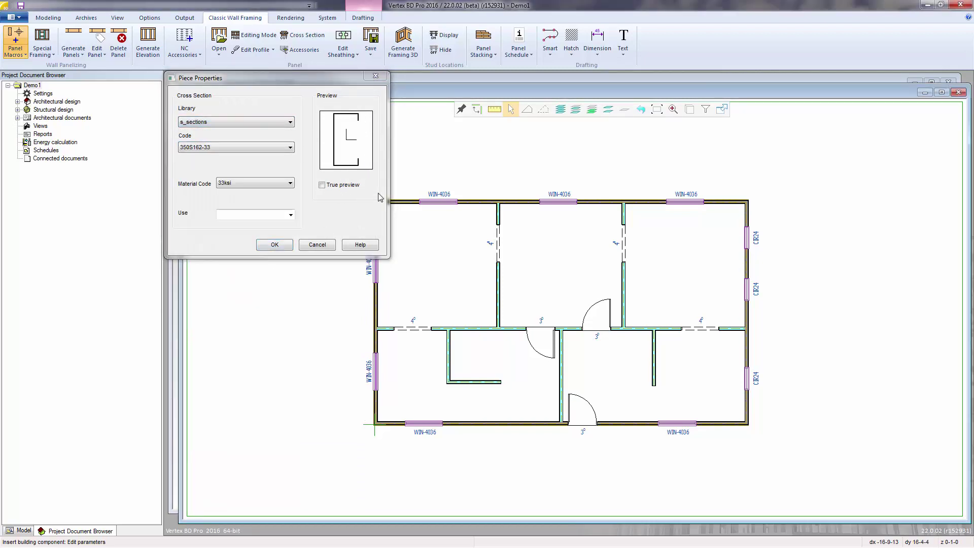
left_click(291, 121)
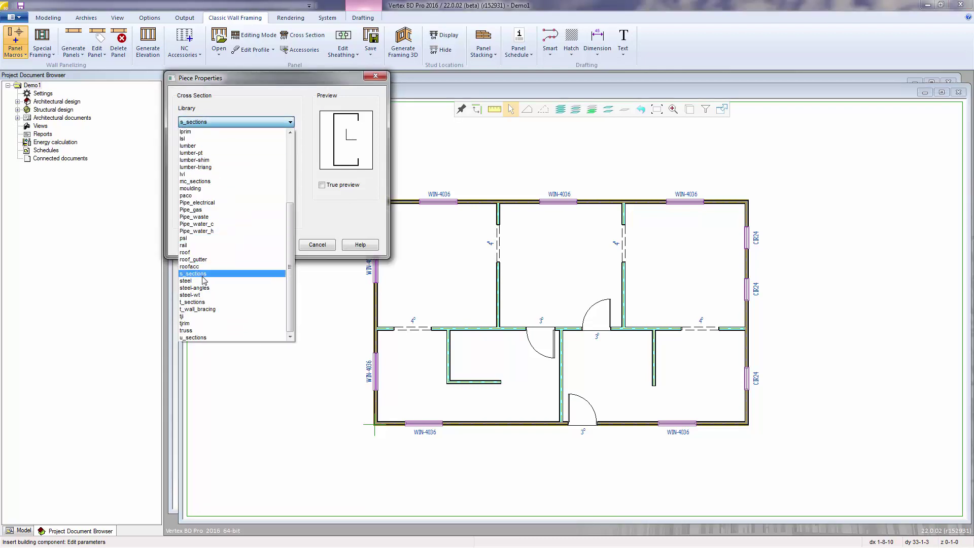
left_click(202, 302)
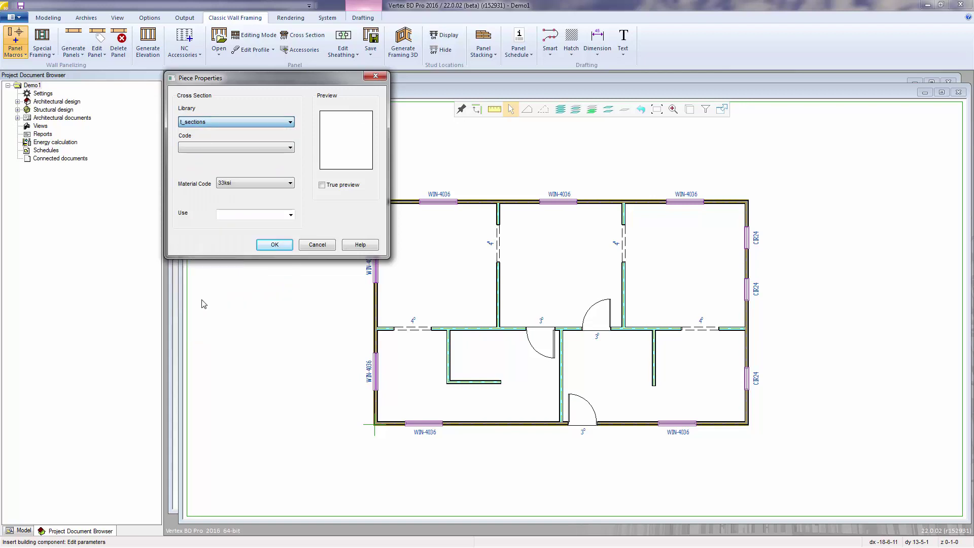
left_click(290, 148)
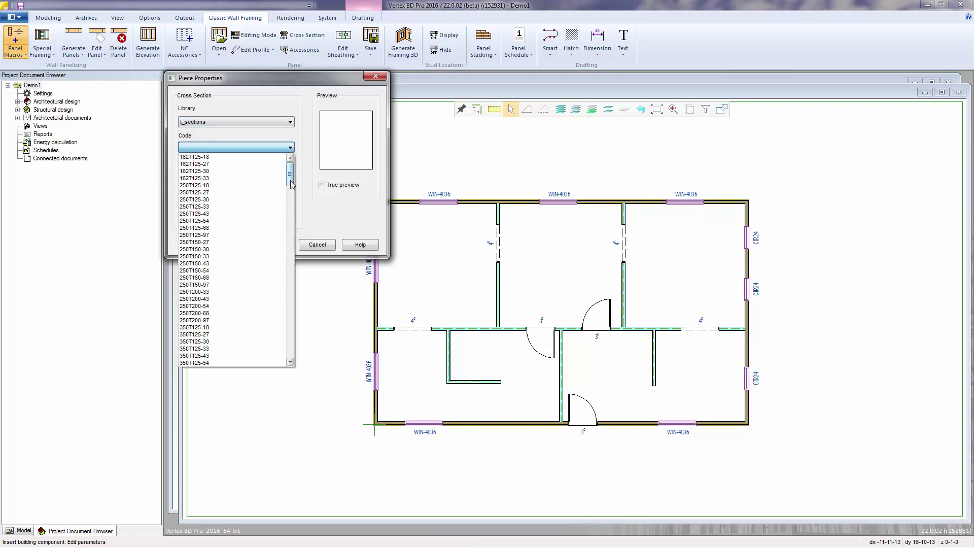
left_click_drag(290, 180, 289, 224)
left_click(224, 193)
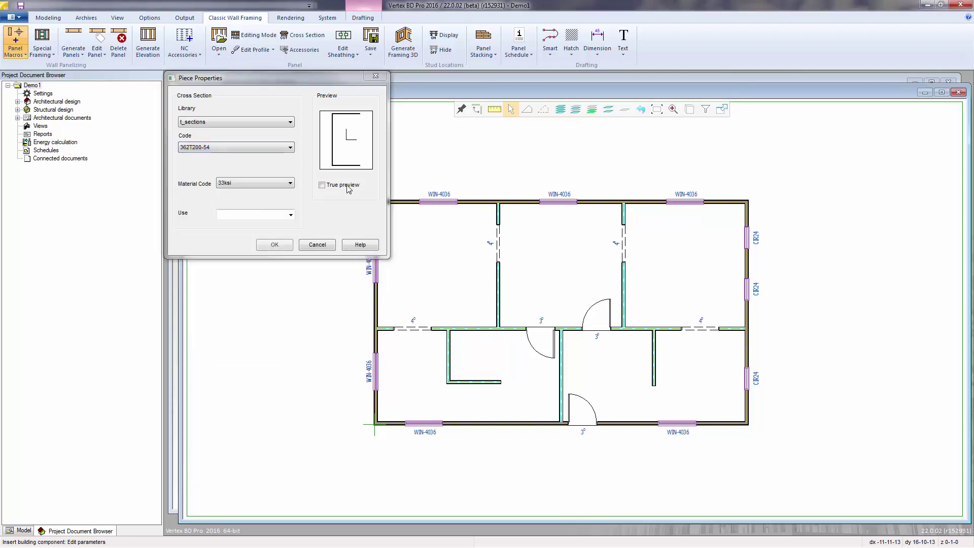
Try the HSS-4x4x3/8 profile from the hss_rect library as the king stud's cross section
left_click(291, 122)
scroll(287, 224, "up", 3)
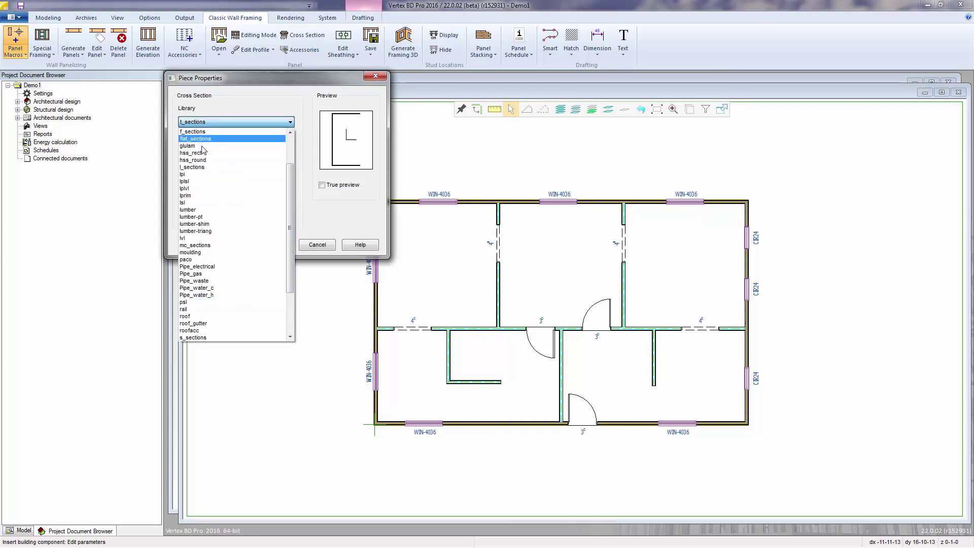
left_click(203, 155)
left_click(283, 148)
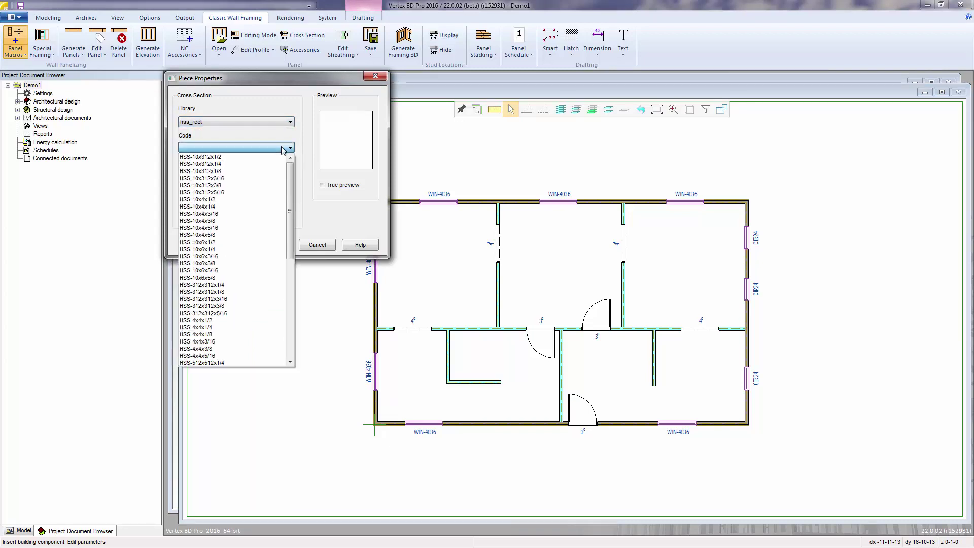
scroll(292, 221, "down", 4)
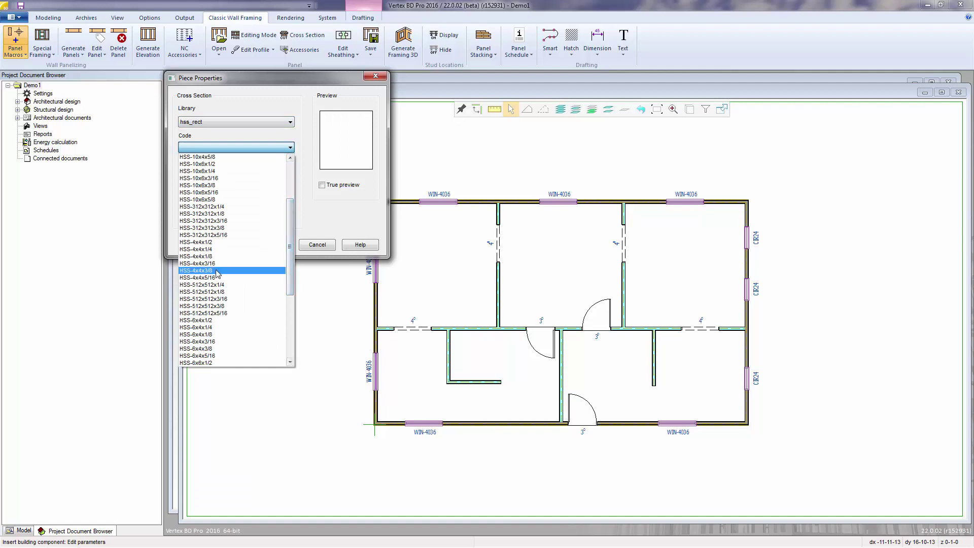
left_click(268, 269)
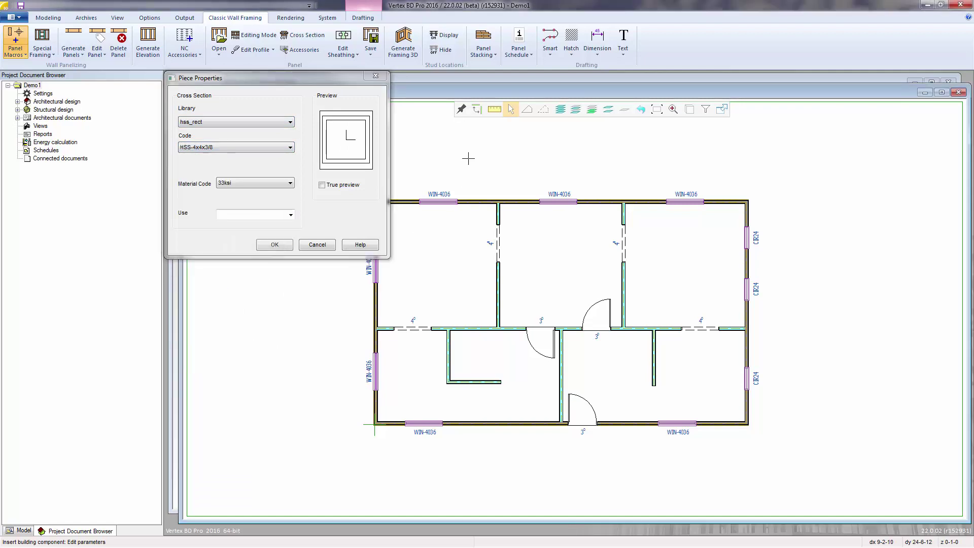
Try the W8x28 profile from the steel library for the king stud, then discard the cross-section changes
left_click(291, 123)
left_click(290, 125)
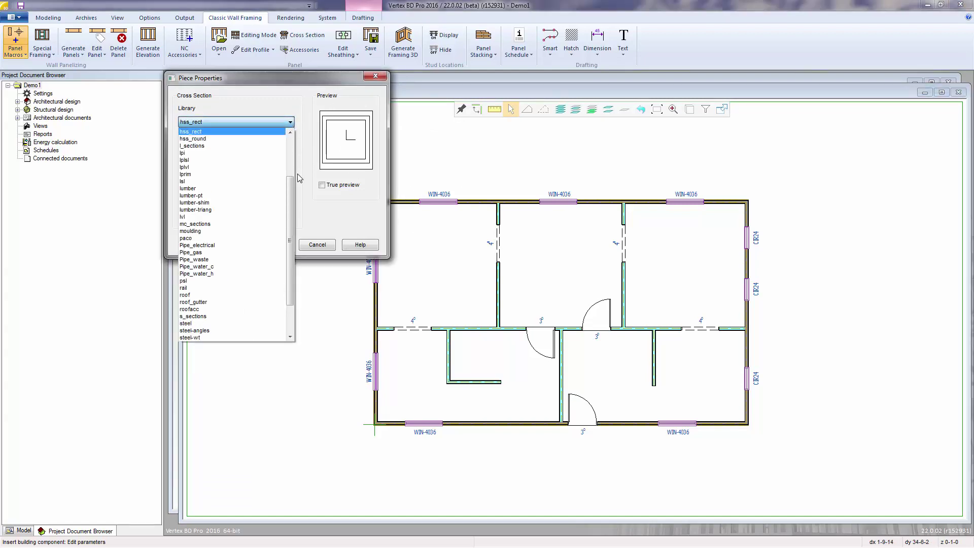
scroll(292, 203, "down", 1)
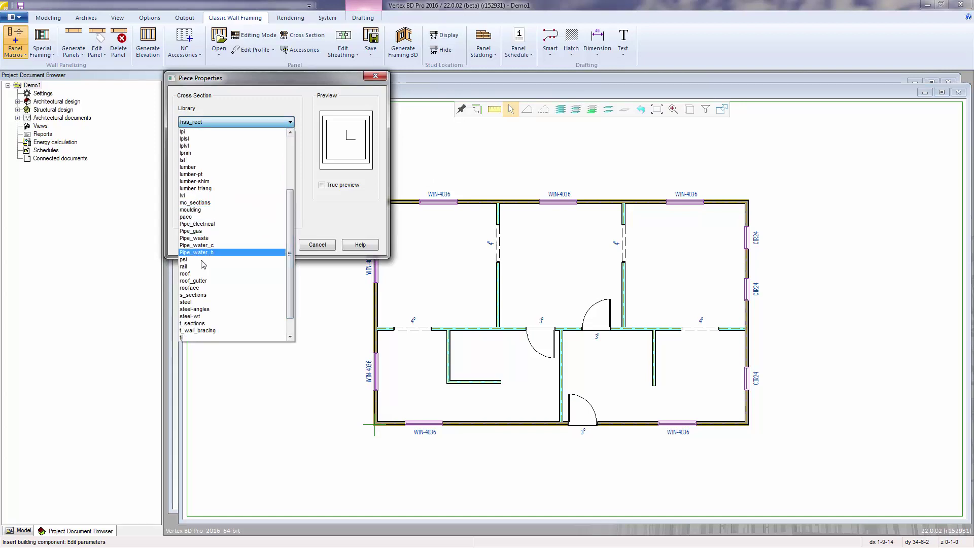
left_click(190, 303)
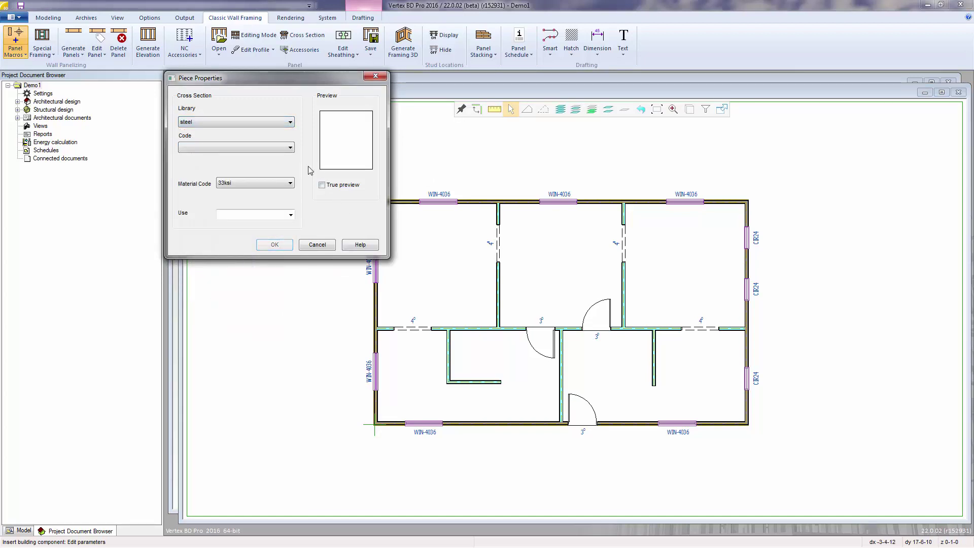
left_click(290, 148)
left_click(189, 271)
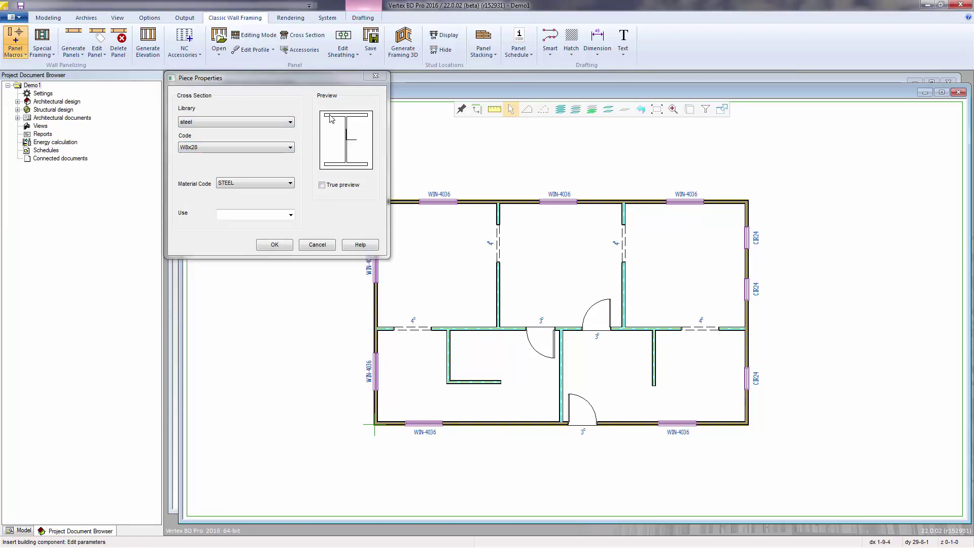
left_click(317, 245)
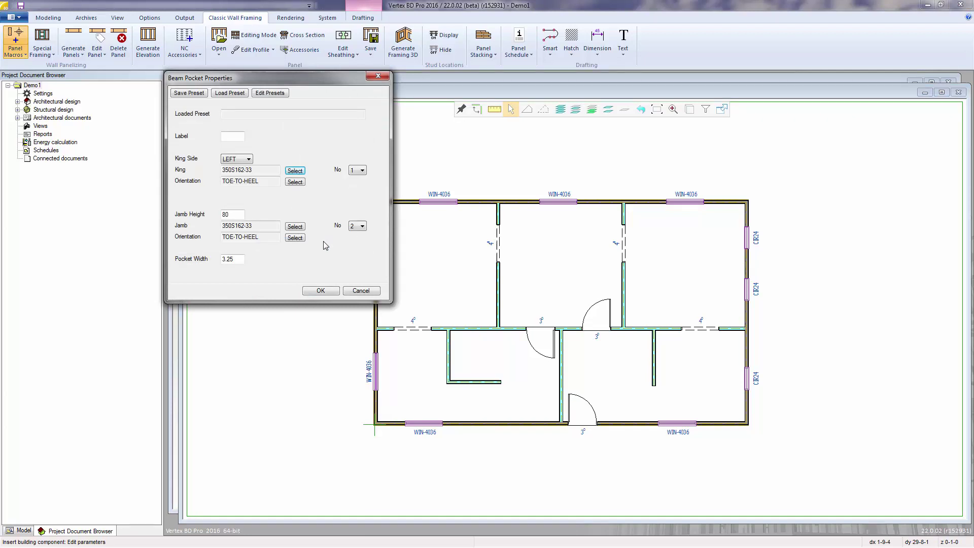
Set the king stud orientation to Toe-to-Heel from the stud orientations drawing
left_click_drag(276, 170, 222, 170)
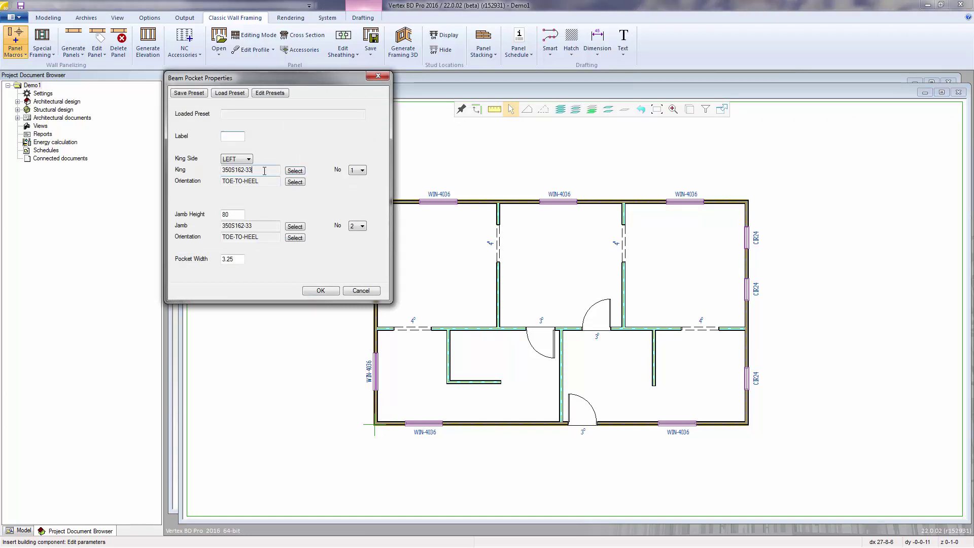
left_click_drag(266, 225, 223, 225)
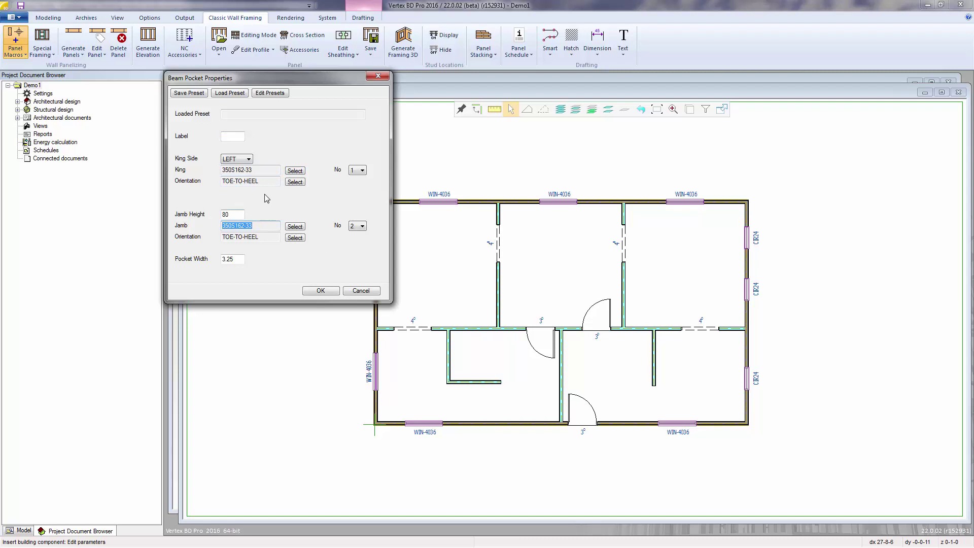
left_click(294, 182)
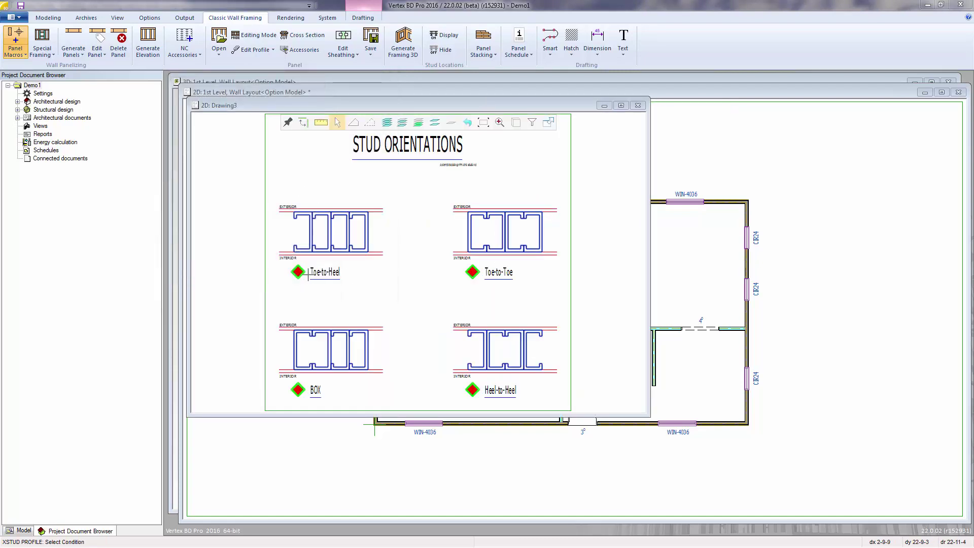
left_click(298, 268)
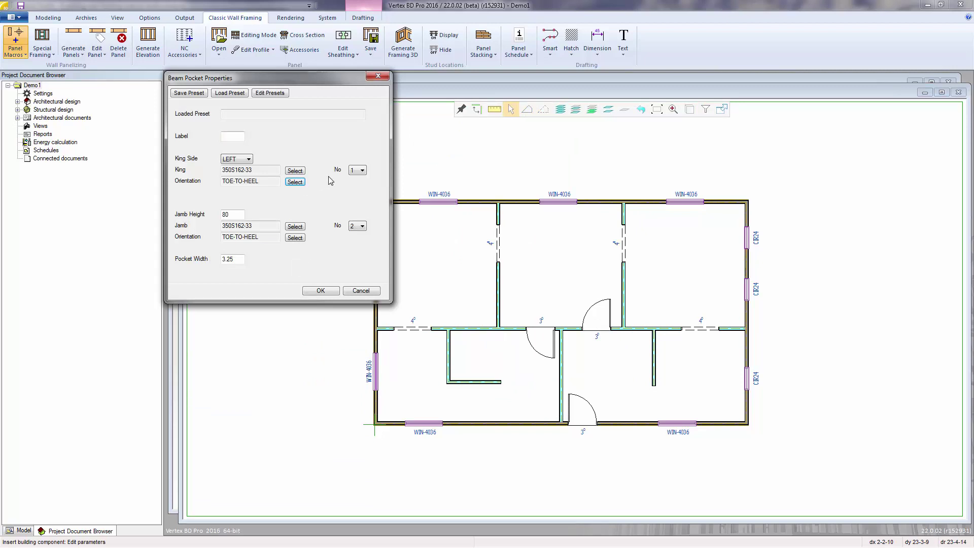
Set the number of king studs to 1 and the number of jamb studs to 2
left_click(359, 170)
left_click(361, 177)
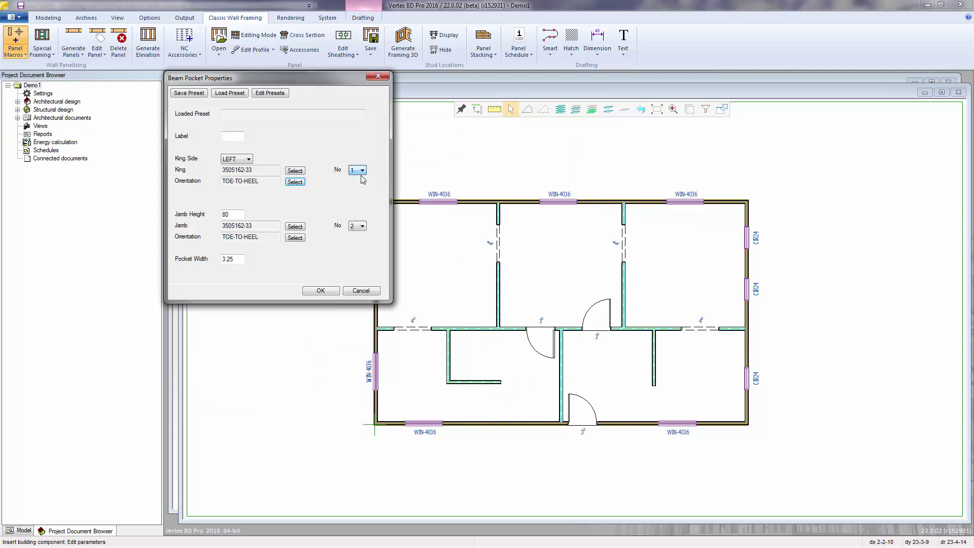
left_click(358, 226)
left_click(358, 241)
Set the beam pocket's king side to LEFT, label it BP-1 and accept the properties
left_click(249, 160)
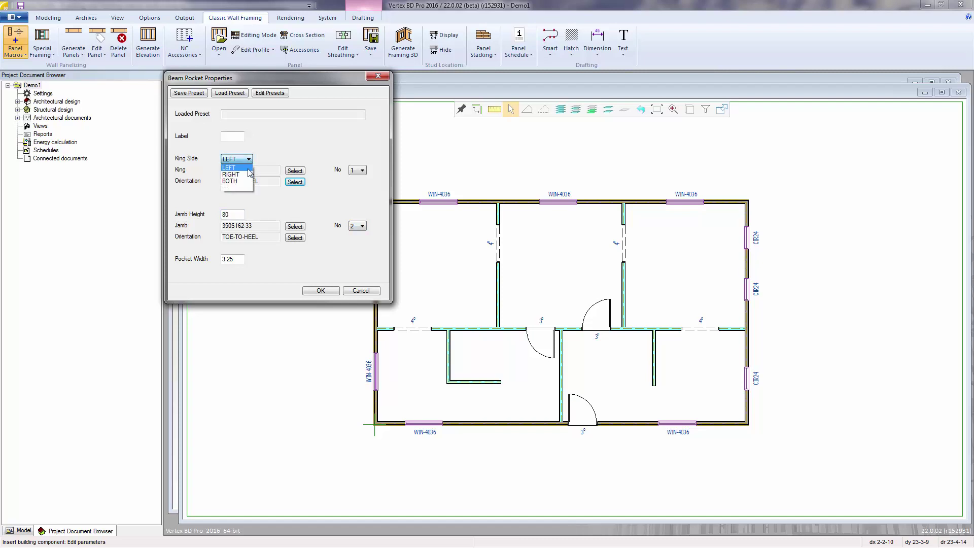
left_click(248, 174)
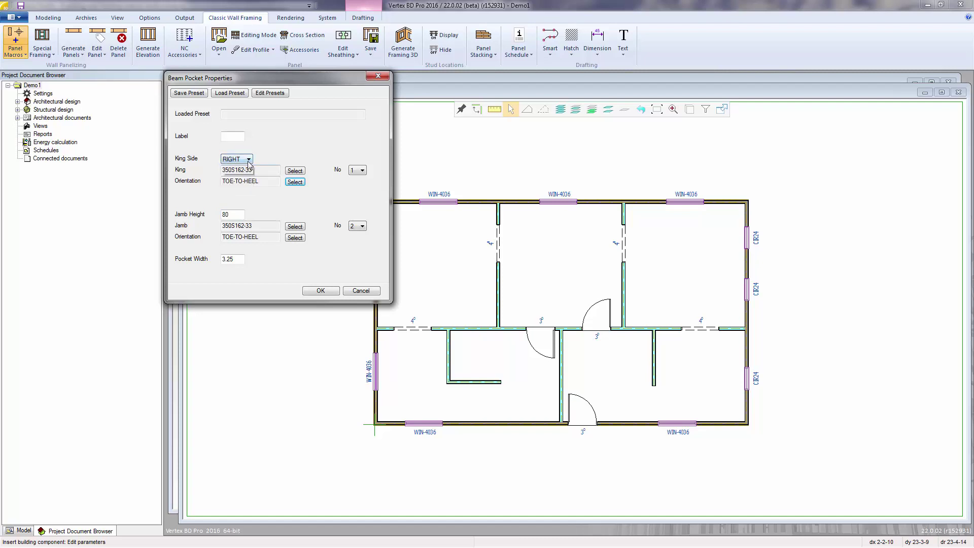
left_click(249, 159)
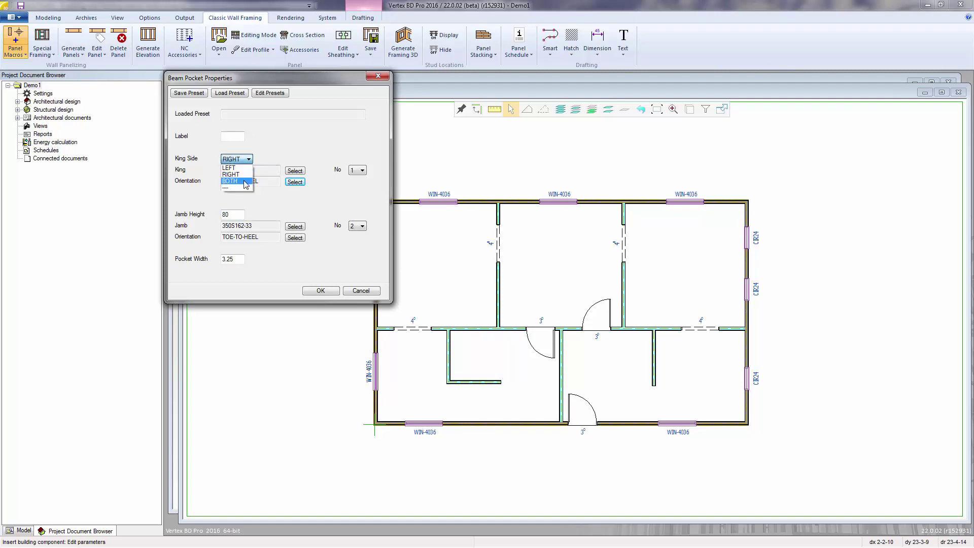
left_click(242, 167)
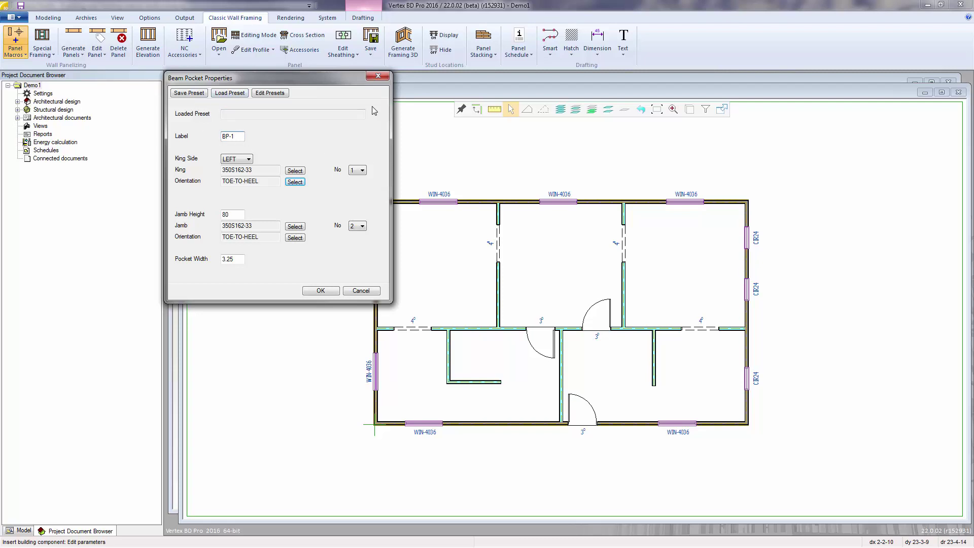
left_click(334, 290)
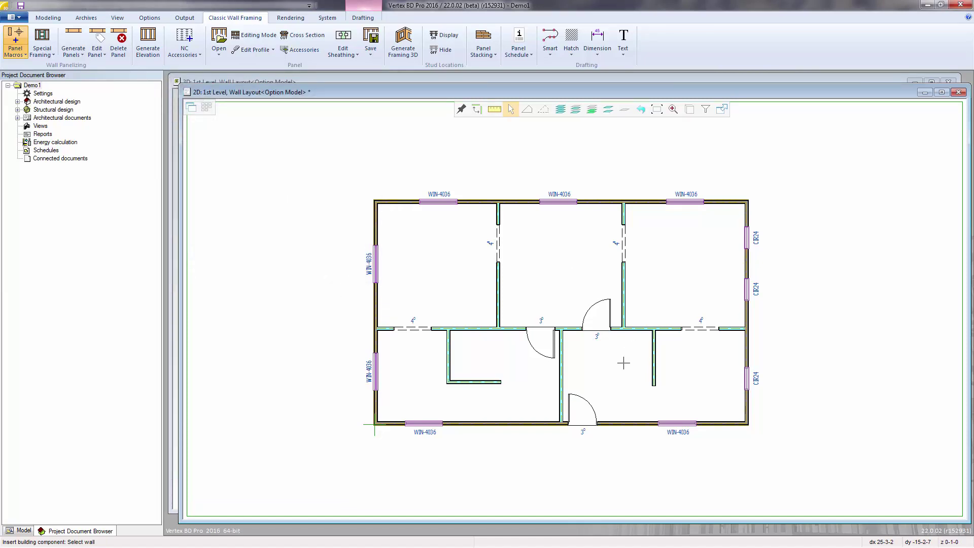
Insert the beam pocket into the lower exterior wall between the entry door and WIN-4036, aligned with the upper interior partition
left_click(637, 427)
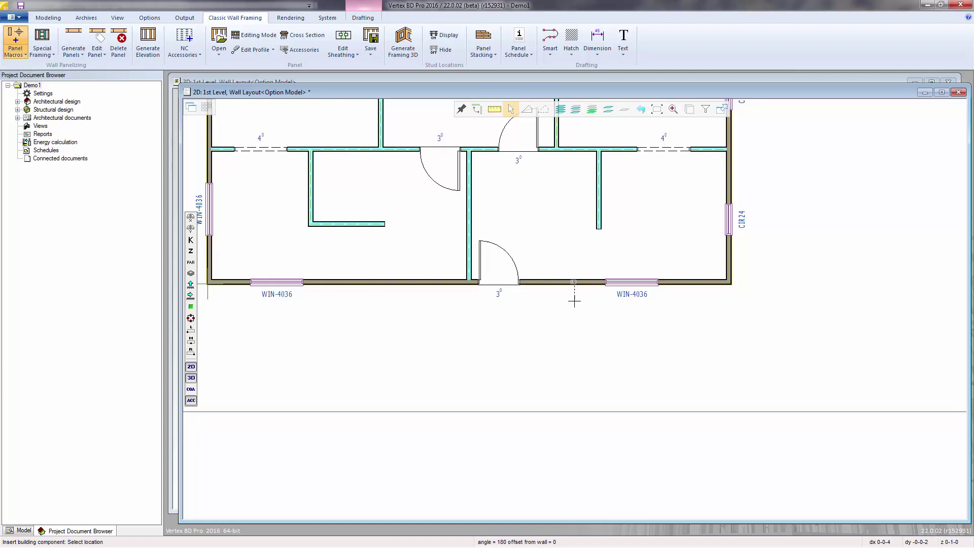
scroll(580, 193, "up", 1)
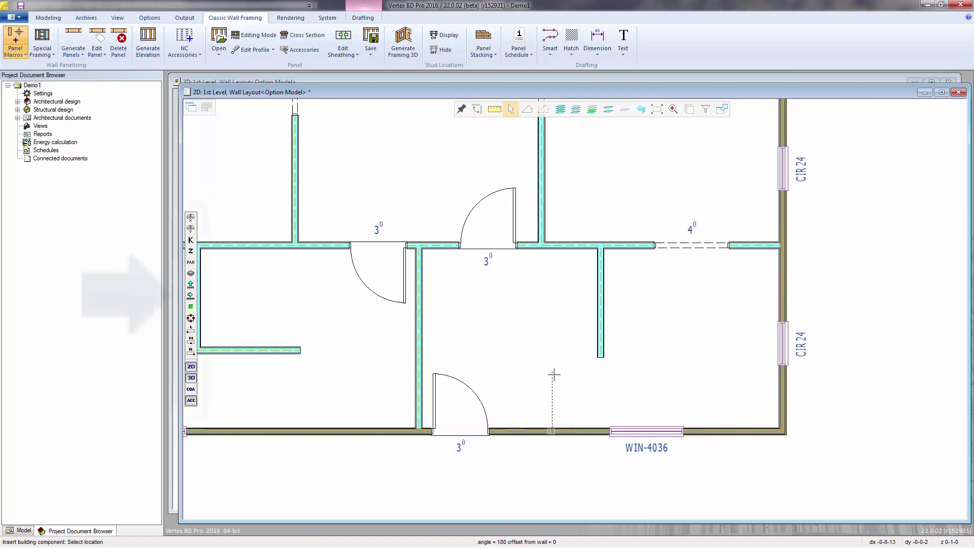
scroll(558, 373, "up", 1)
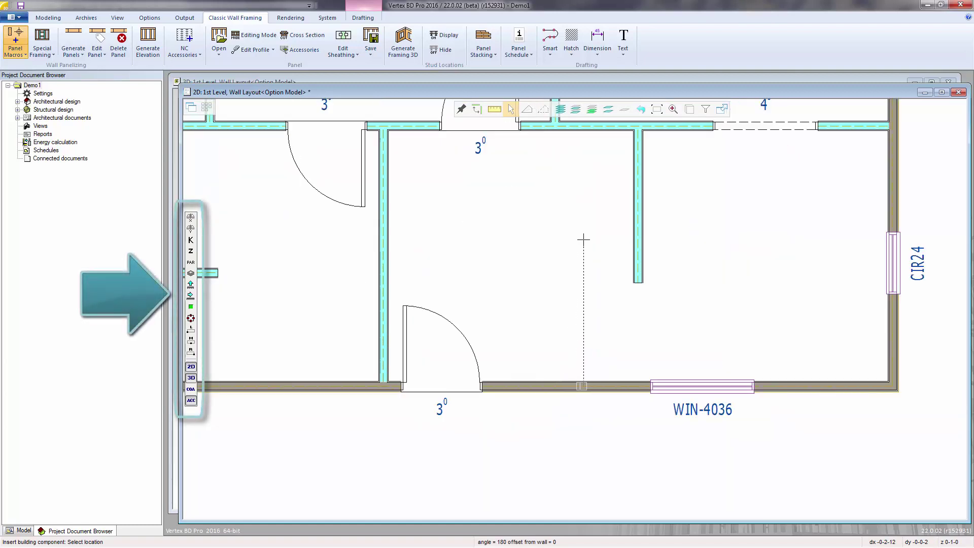
scroll(577, 269, "down", 1)
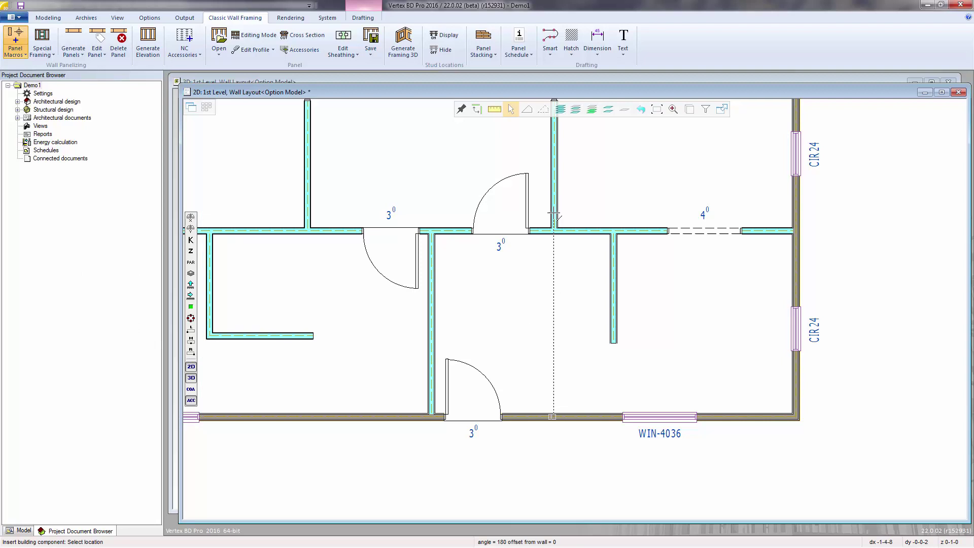
left_click(554, 216)
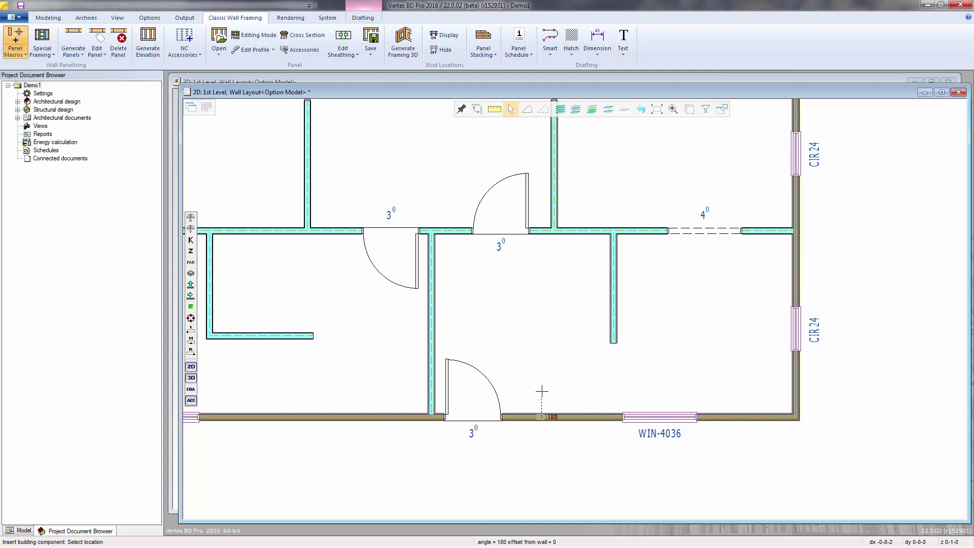
key("Escape")
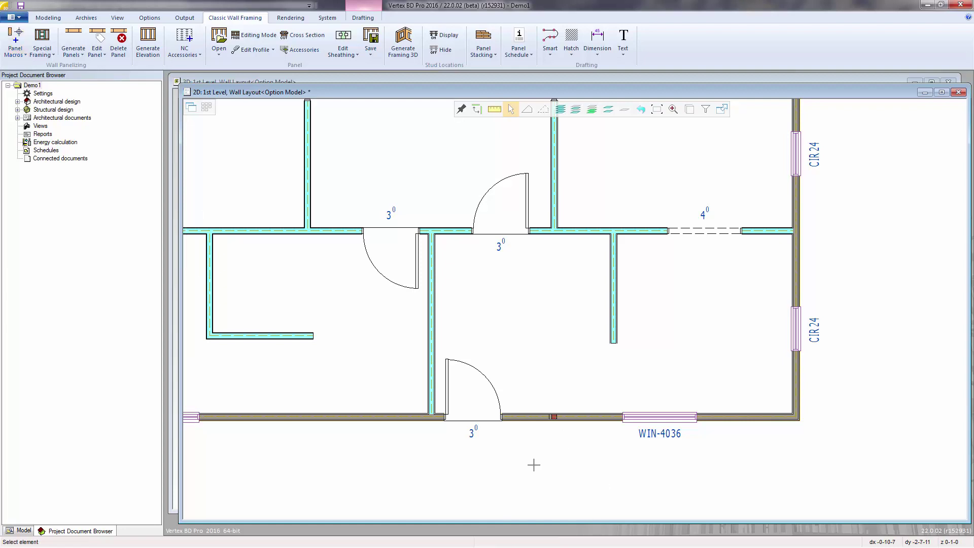
left_click(657, 109)
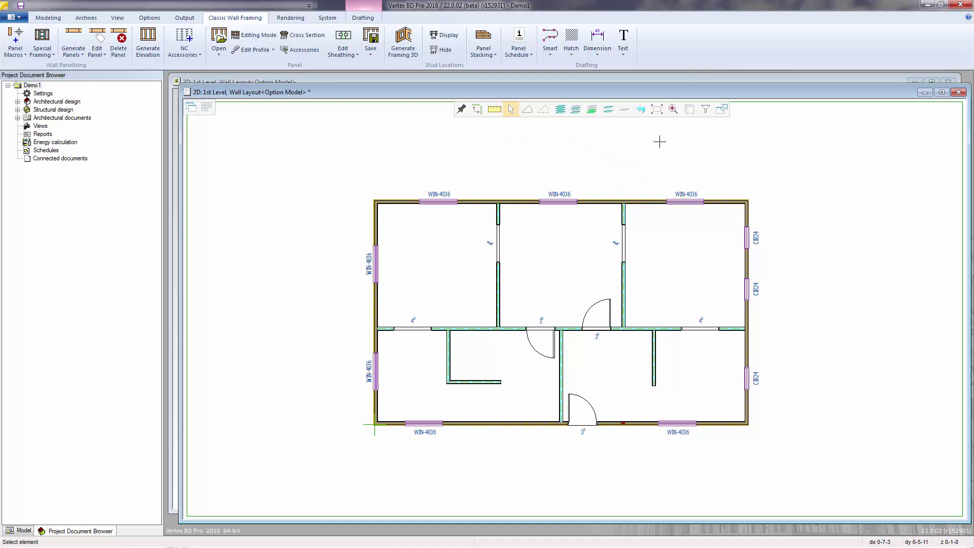
Start an Extra Studs To Floor Plan component from a wall's properties, with 2 studs and the label XS-2
left_click(15, 45)
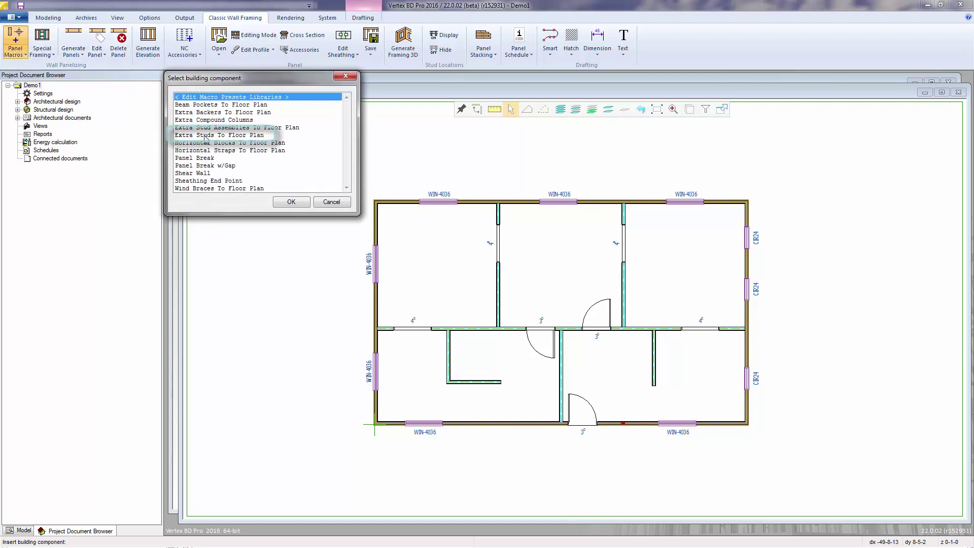
double_click(205, 135)
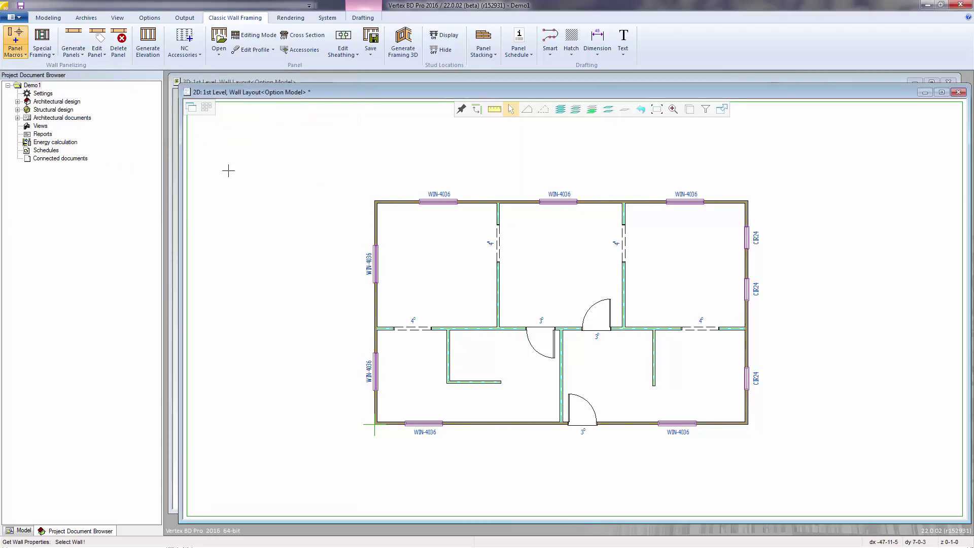
left_click(623, 213)
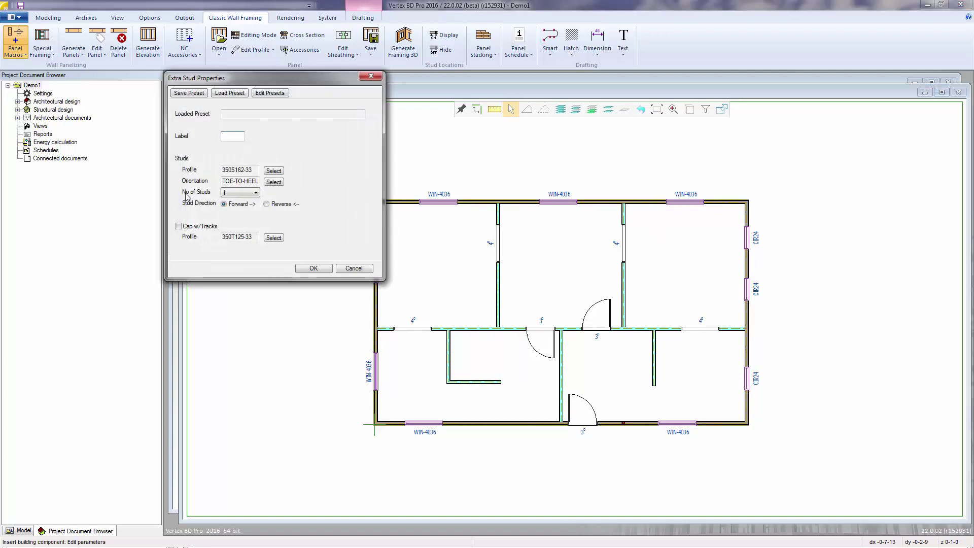
left_click(257, 192)
left_click(257, 192)
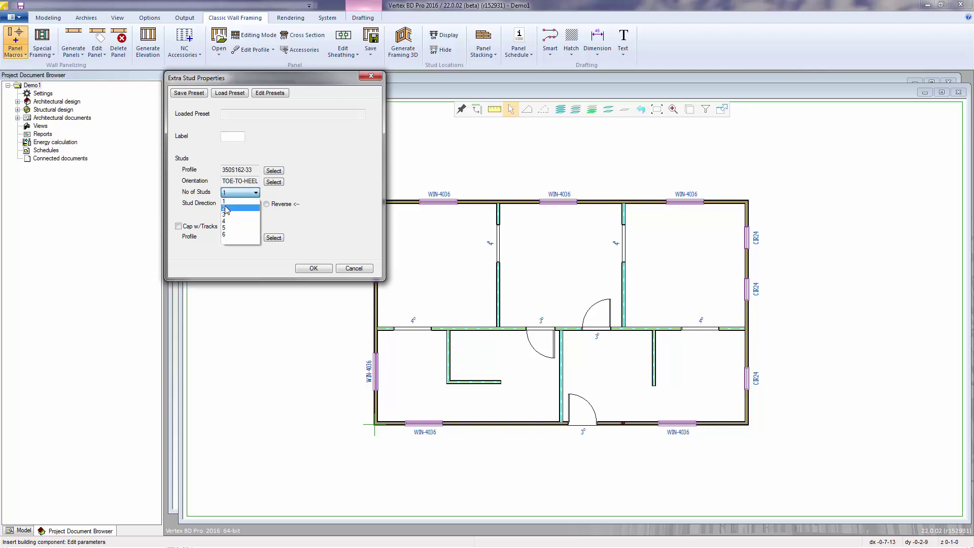
left_click(226, 208)
left_click(236, 137)
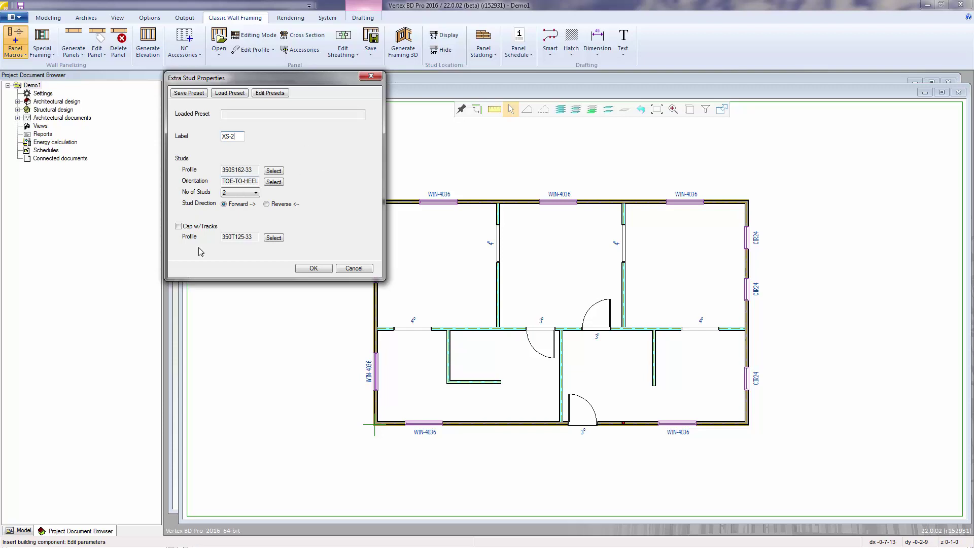
Accept the extra stud properties and place the studs in the upper exterior wall, aligned with the short interior wall near the rightmost window
left_click(312, 269)
left_click(659, 202)
left_click(673, 109)
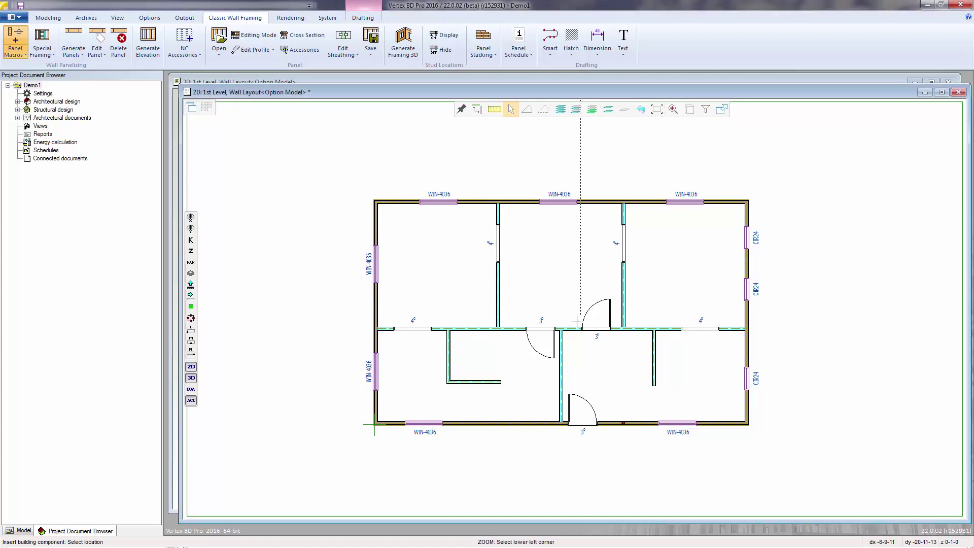
left_click(566, 227)
left_click(758, 159)
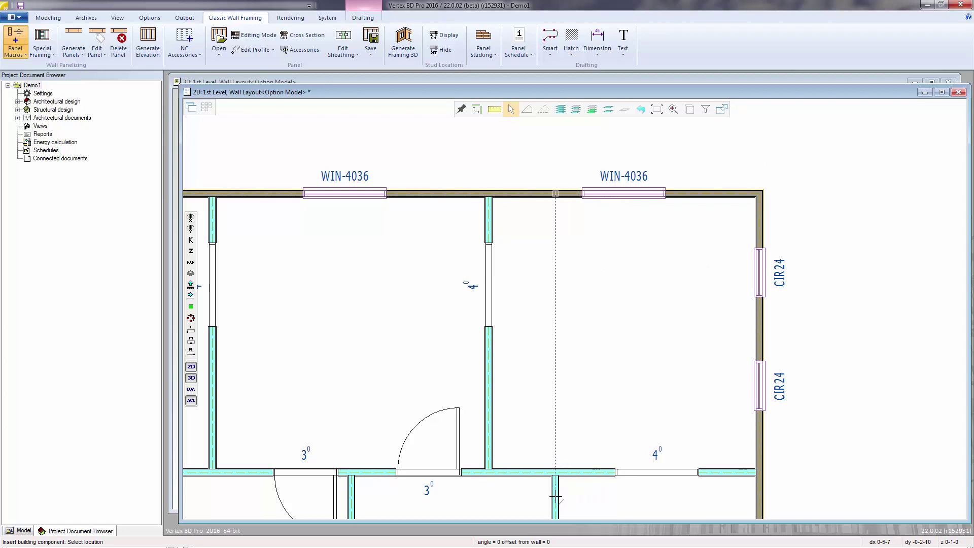
left_click(555, 195)
key("Escape")
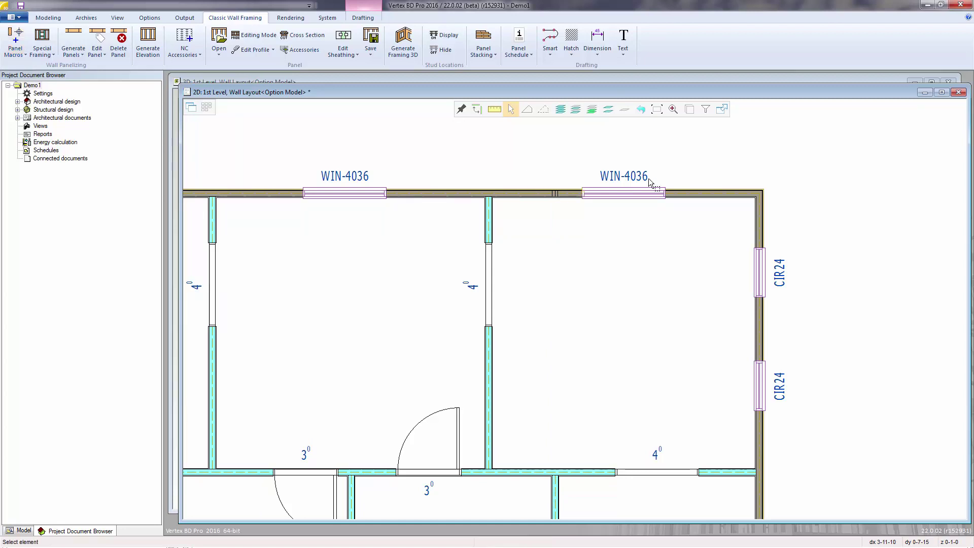
left_click(658, 112)
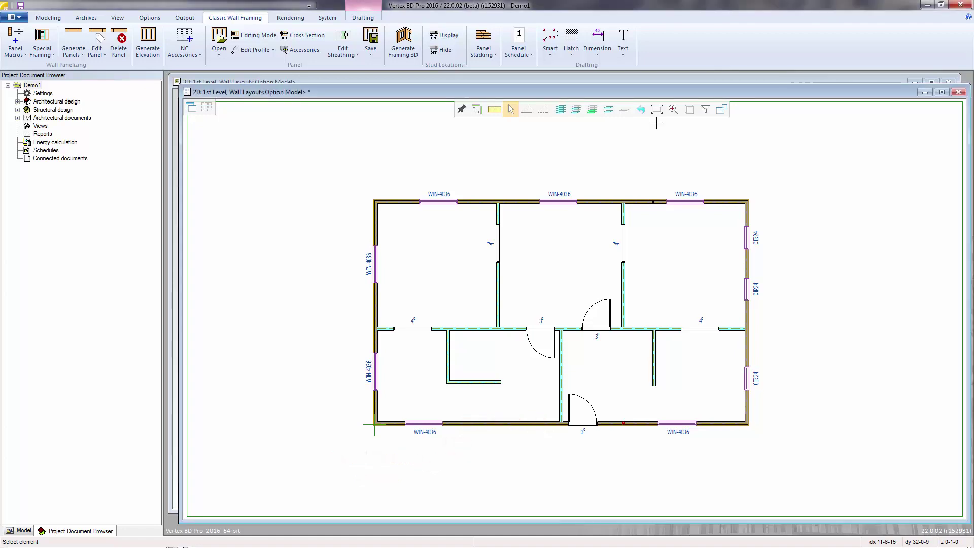
Start a Wind Braces To Floor Plan component using the lower exterior wall's properties and check its length and bracing material
left_click(20, 36)
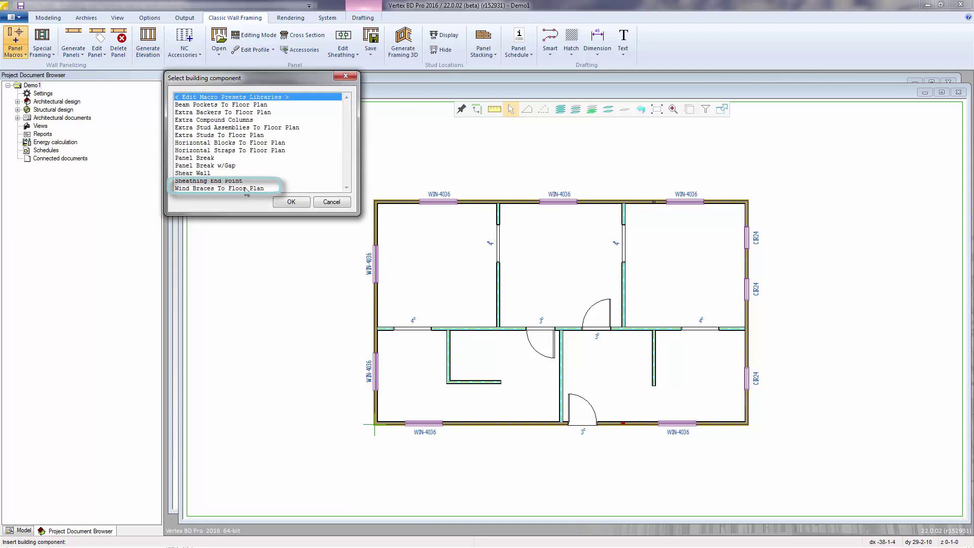
double_click(247, 189)
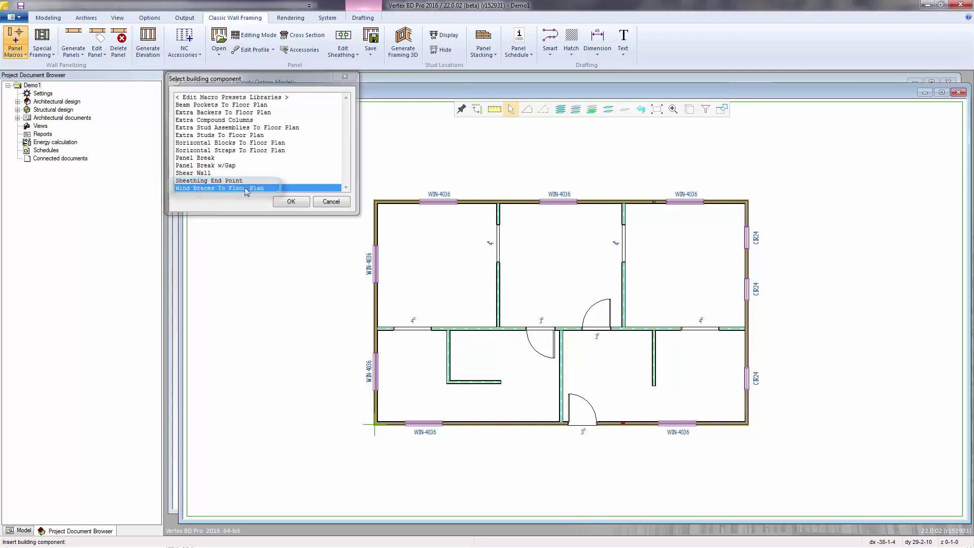
left_click(541, 423)
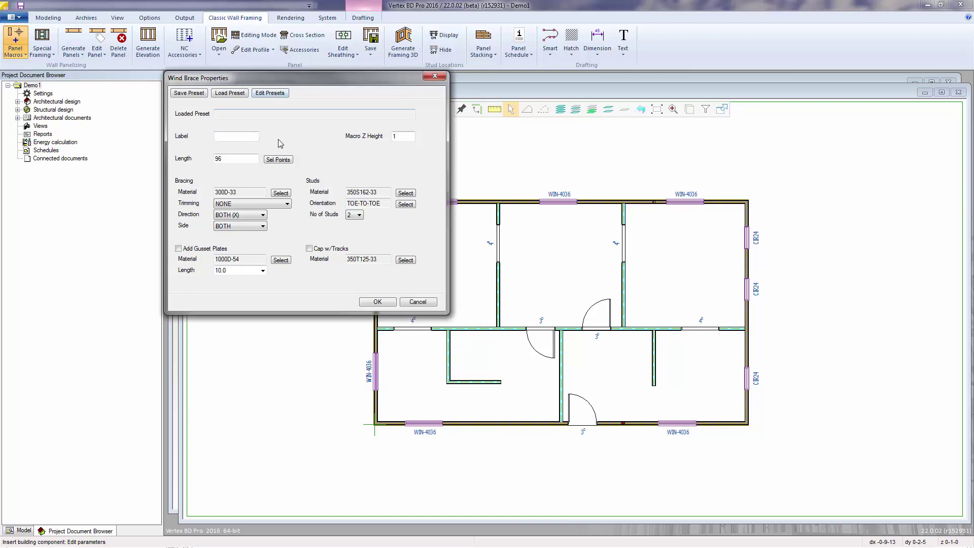
left_click_drag(247, 160, 202, 152)
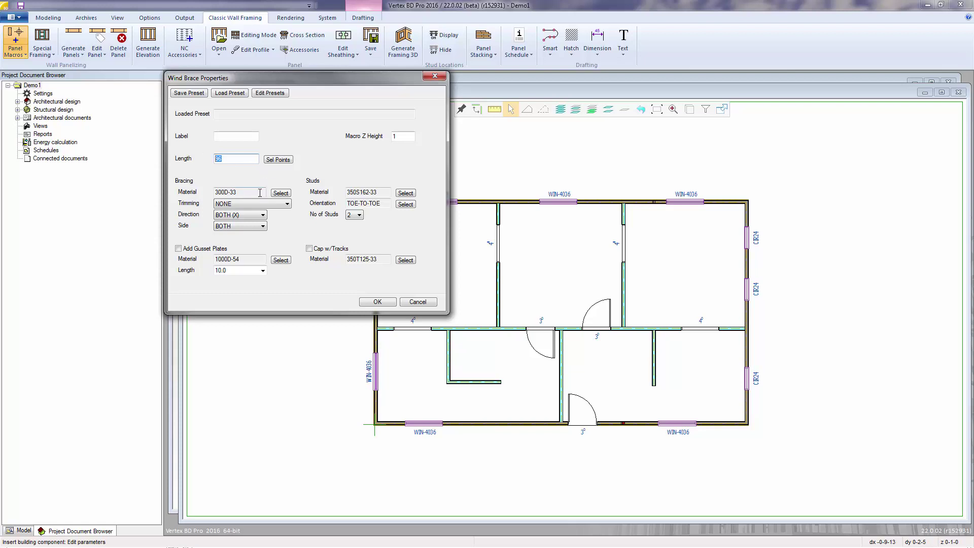
left_click_drag(260, 193, 209, 191)
Set the wind bracing's trimming to NONE, its direction to BOTH (X) and its side to BOTH
left_click(286, 205)
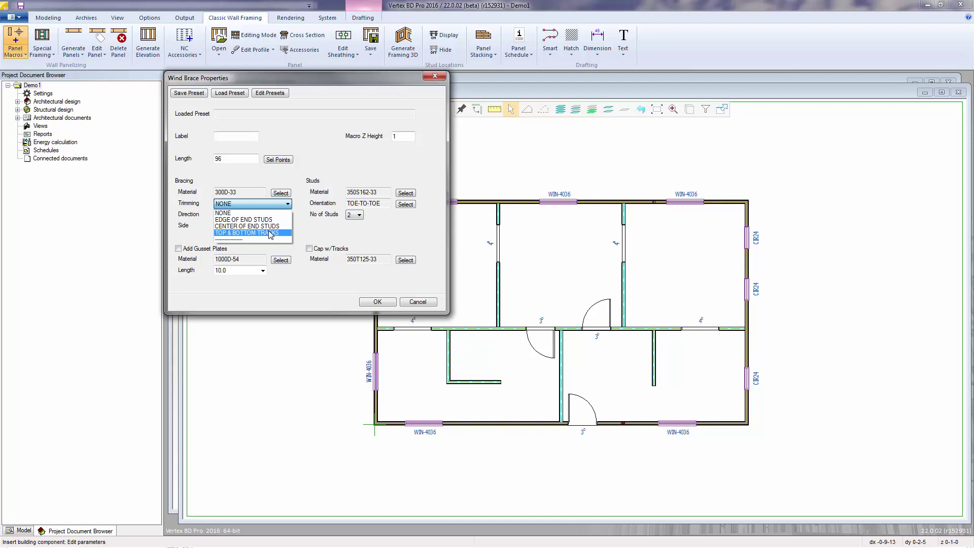
left_click(264, 214)
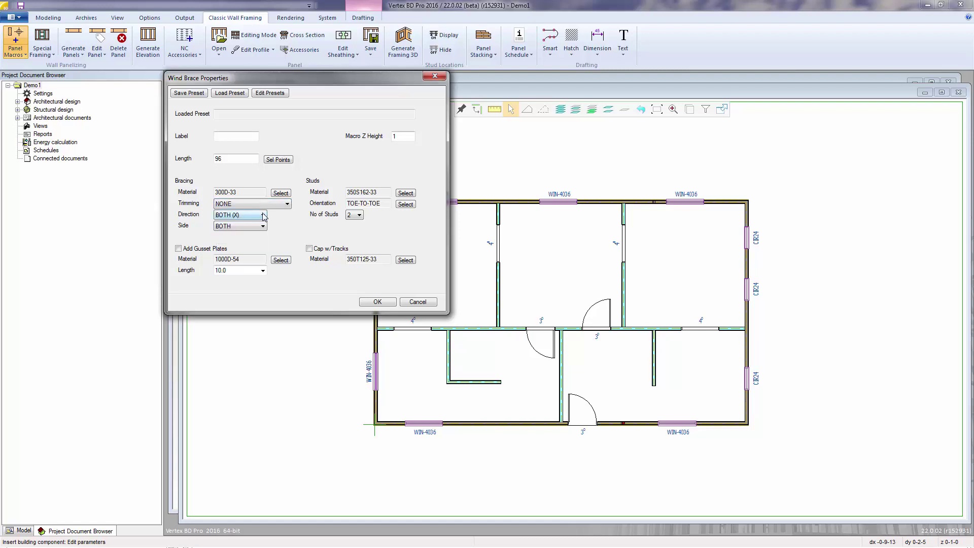
left_click(264, 215)
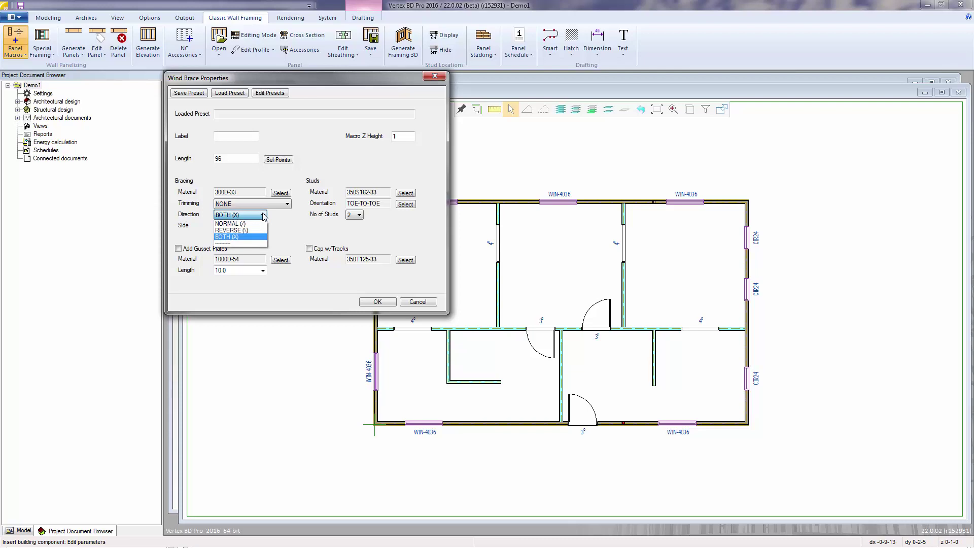
left_click(263, 216)
left_click(263, 216)
left_click(263, 216)
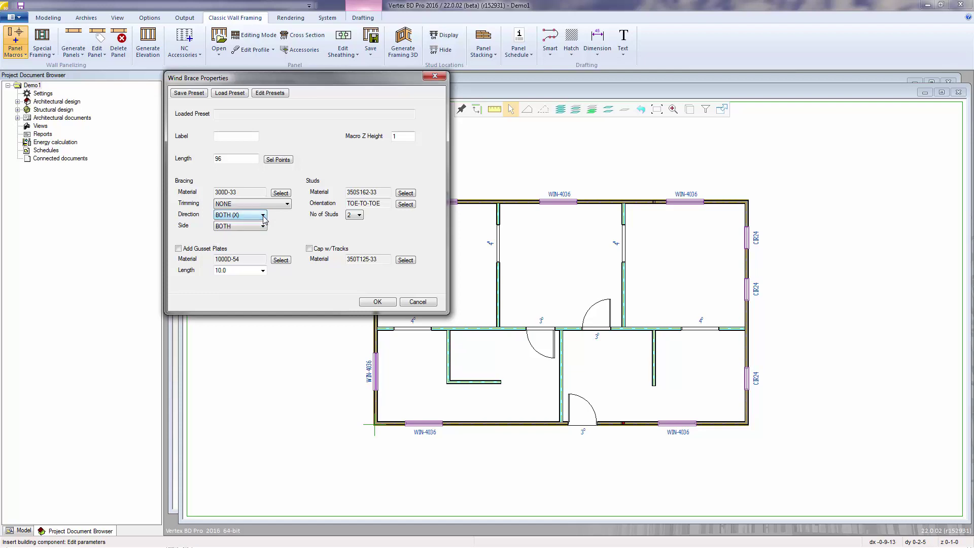
left_click(263, 226)
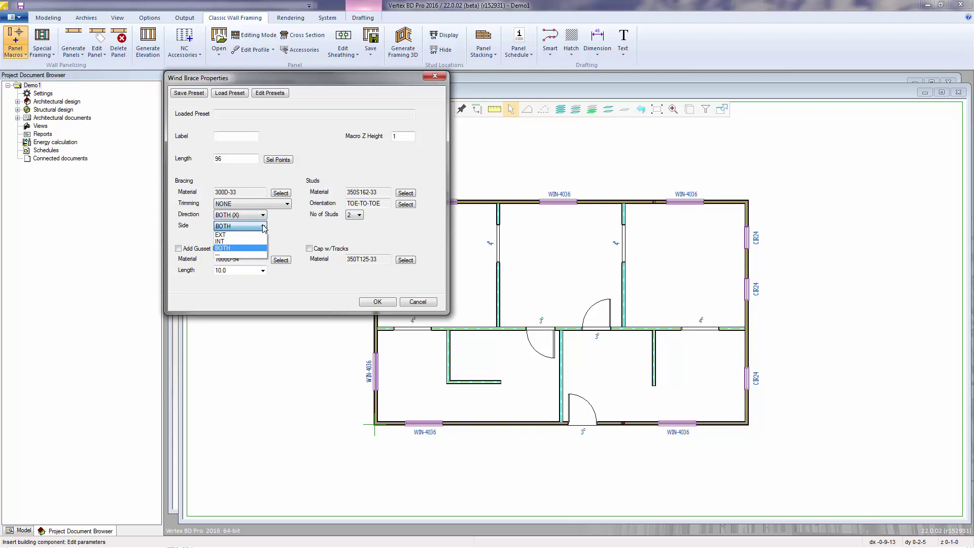
left_click(248, 249)
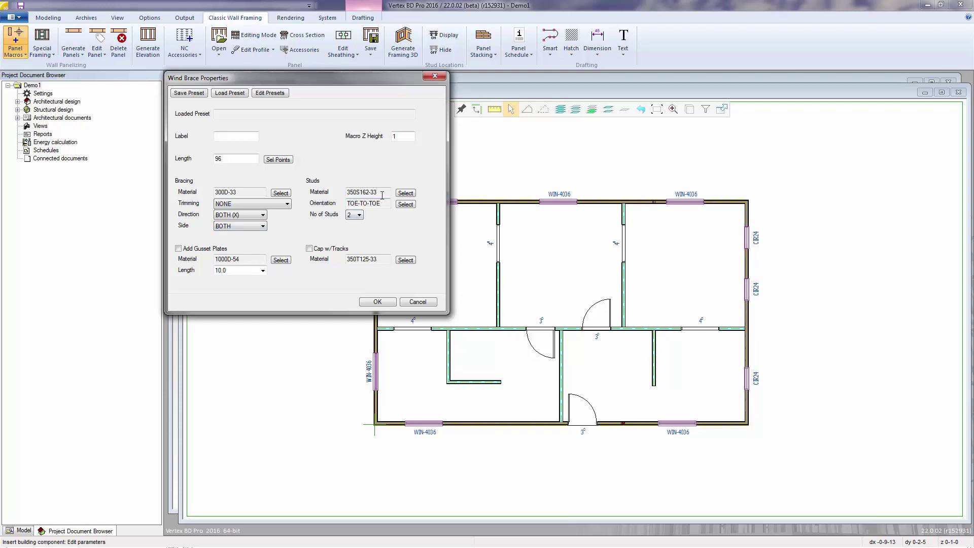
Set the wind brace's stud orientation to Toe-to-Toe and keep the number of studs at 2
left_click_drag(385, 192, 320, 189)
left_click(411, 206)
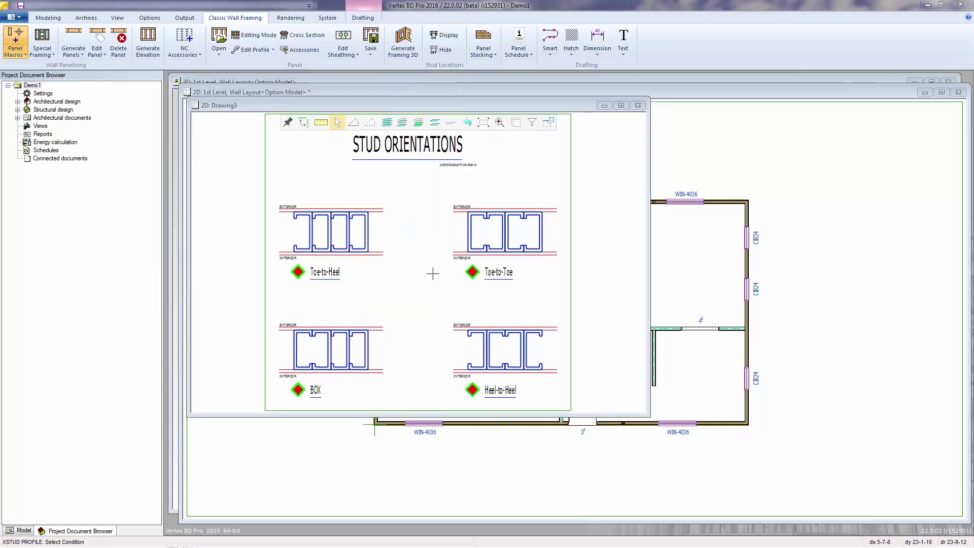
left_click(473, 274)
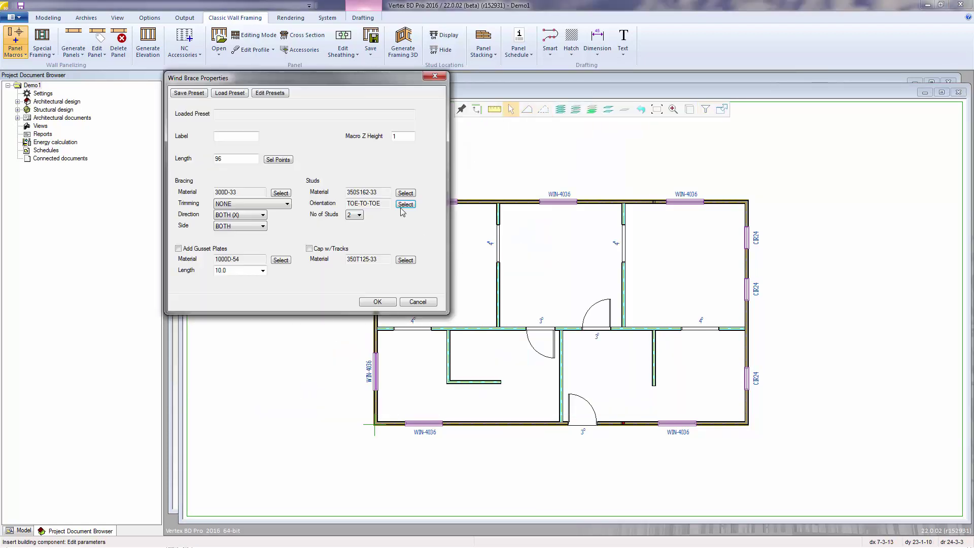
left_click(359, 214)
left_click(359, 214)
Accept the wind brace properties and insert the brace in the lower exterior wall between the left WIN-4036 window and the entry door
left_click(374, 303)
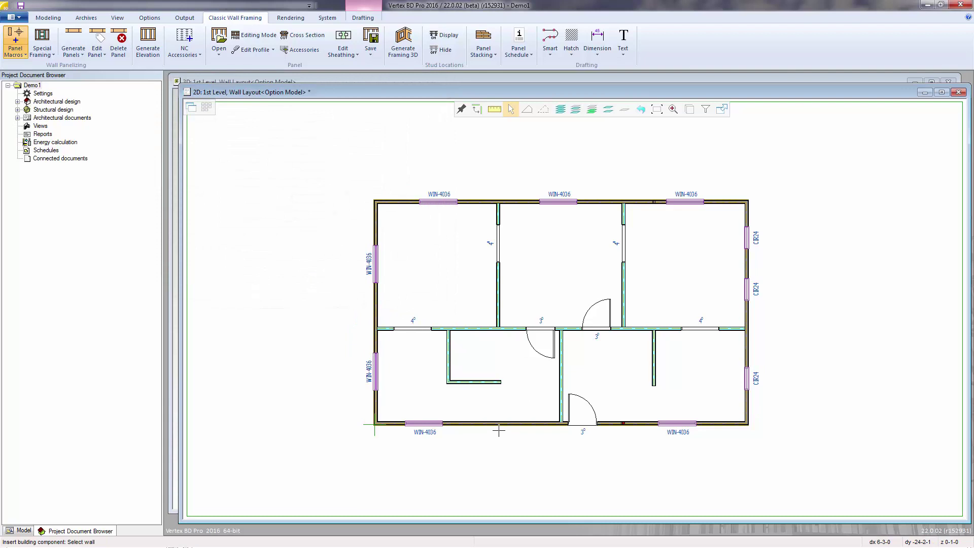
left_click(495, 421)
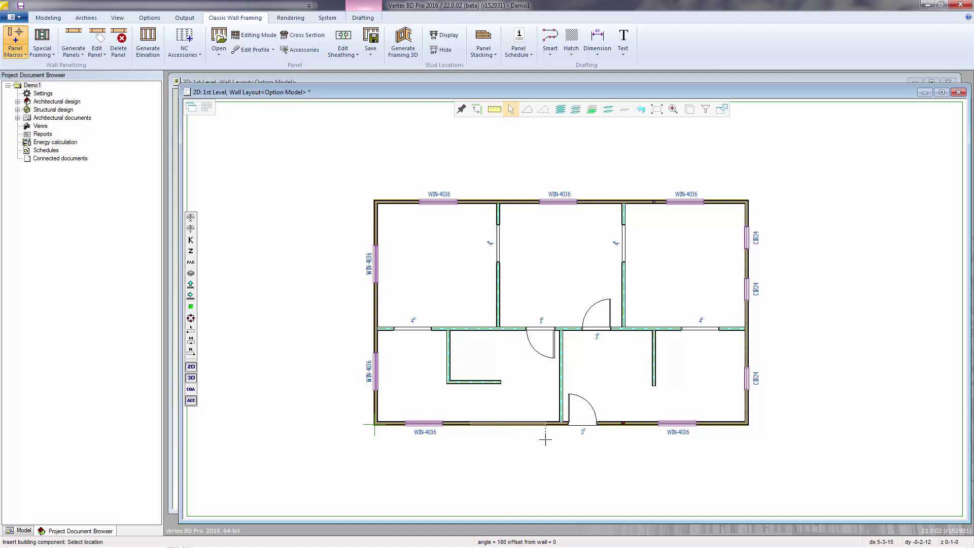
left_click(546, 439)
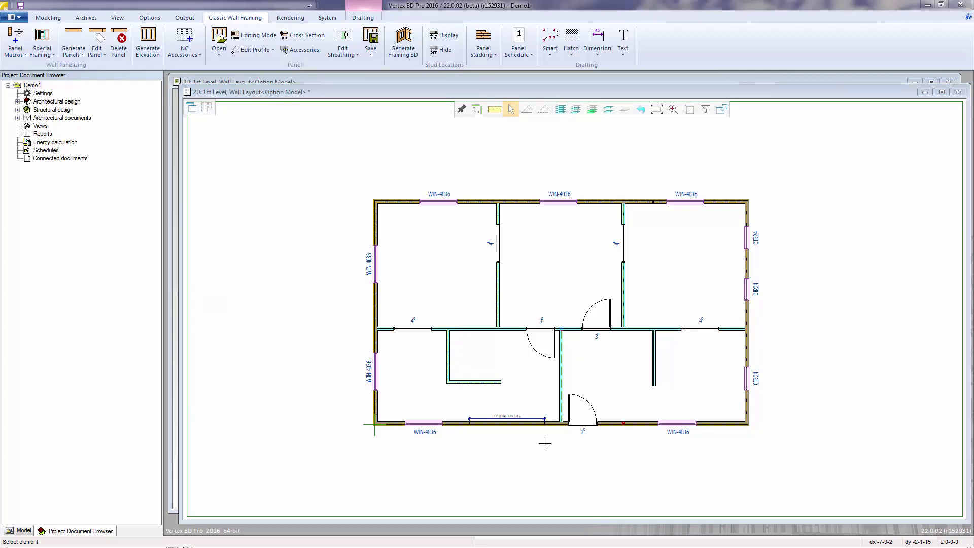
Insert a Panel Break in the lower exterior wall, between the entry door and the red-hatched component to its right
left_click(15, 42)
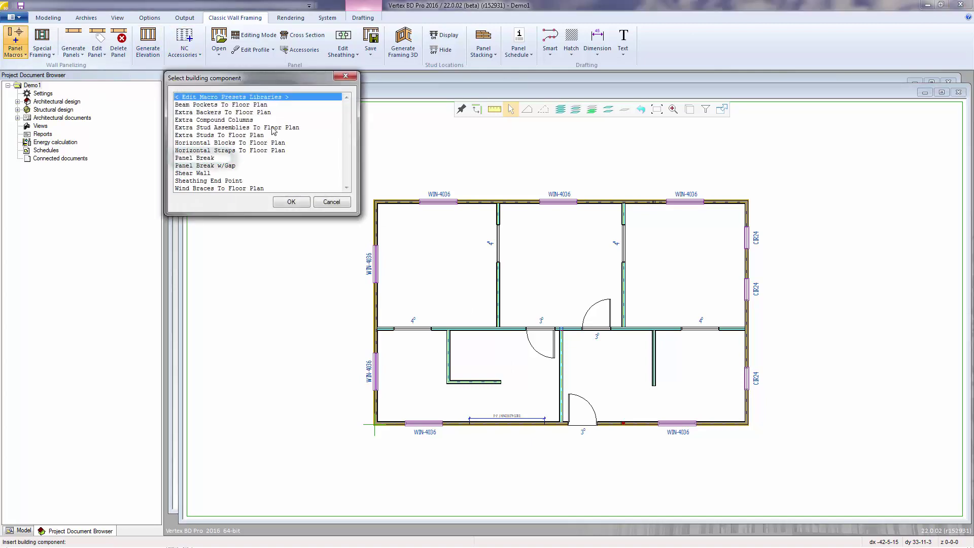
double_click(203, 158)
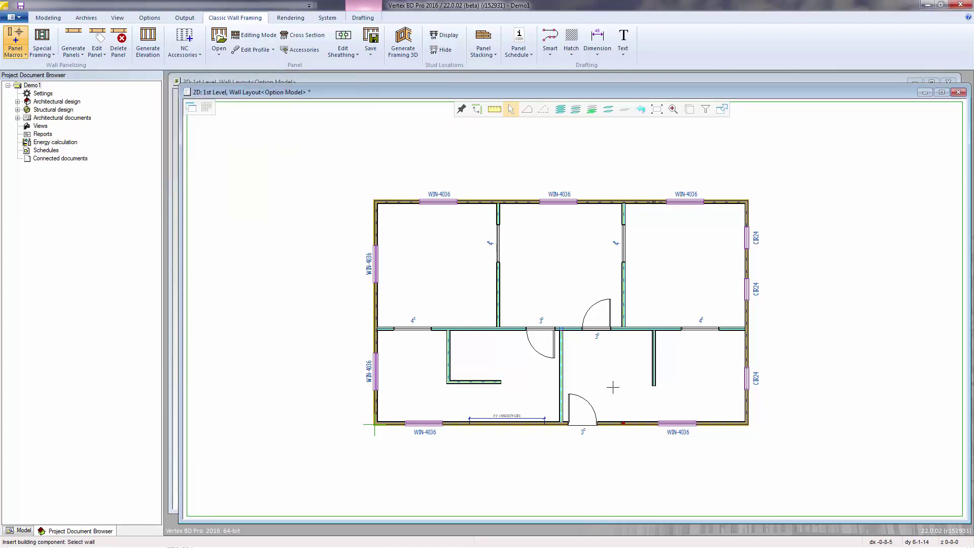
left_click(611, 423)
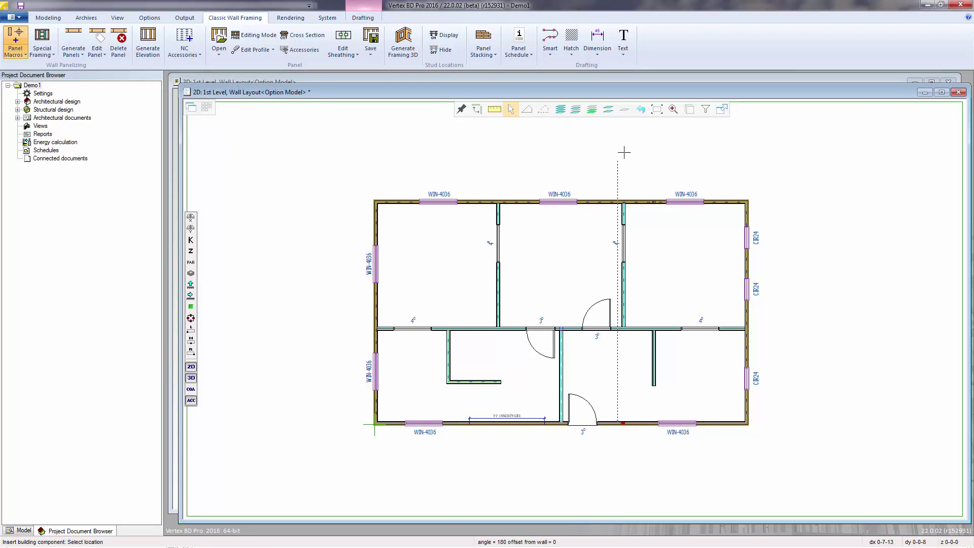
left_click(673, 110)
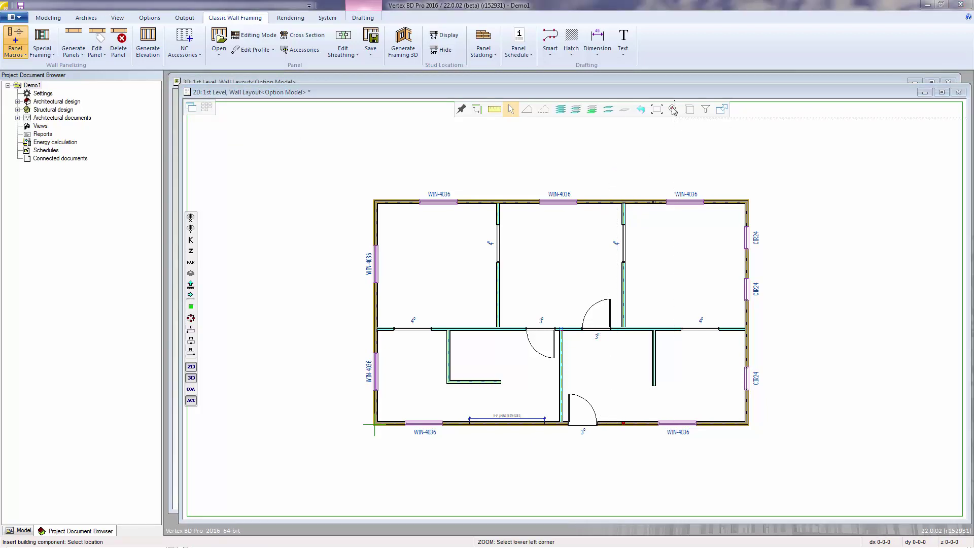
left_click(531, 455)
left_click(644, 392)
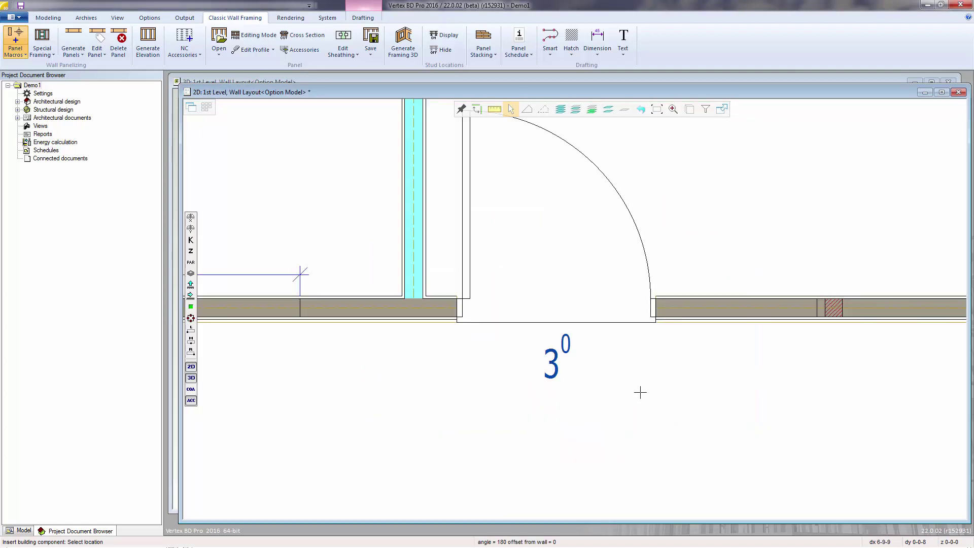
left_click(414, 303)
key("space")
key("Return")
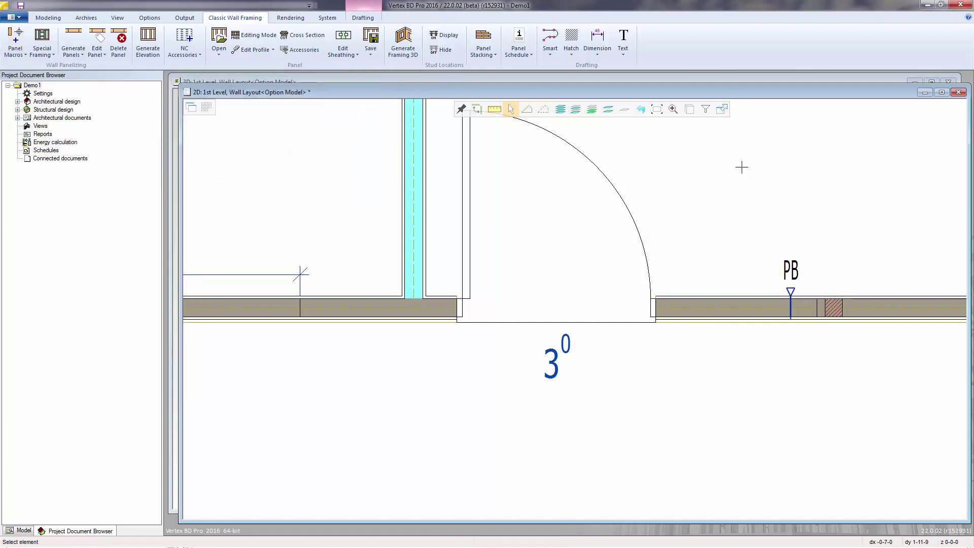
Insert a Panel Break w/Gap with the preset gap width in both interior walls dividing the upper rooms, just below their openings
left_click(661, 112)
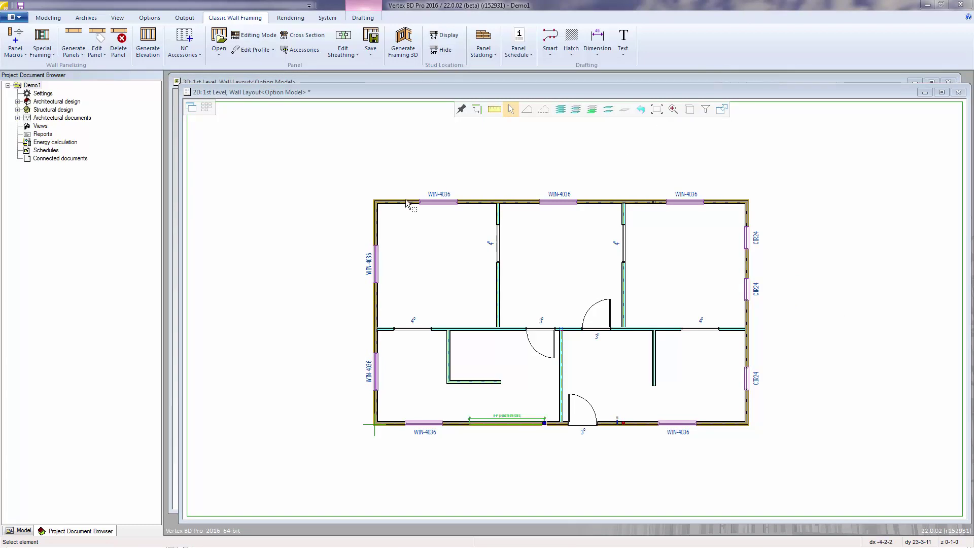
left_click(13, 45)
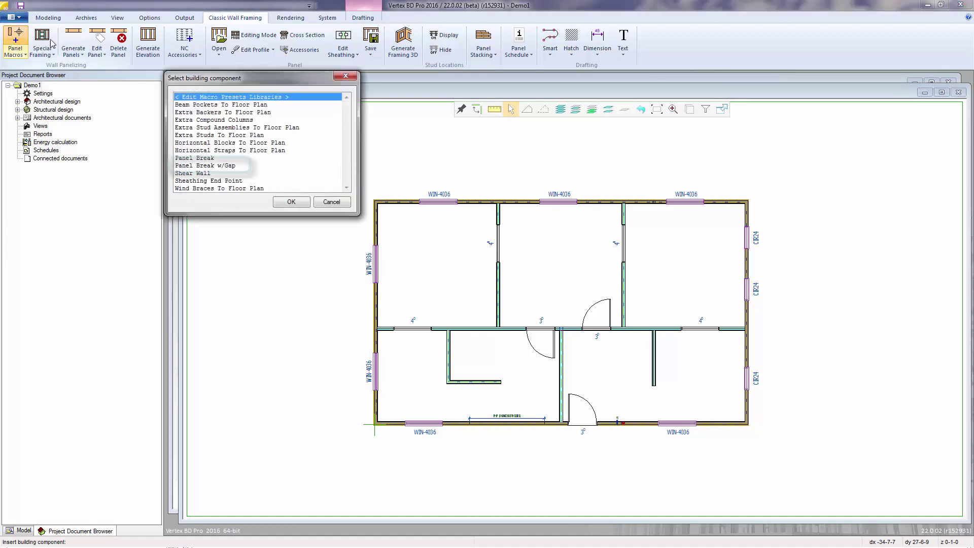
double_click(229, 166)
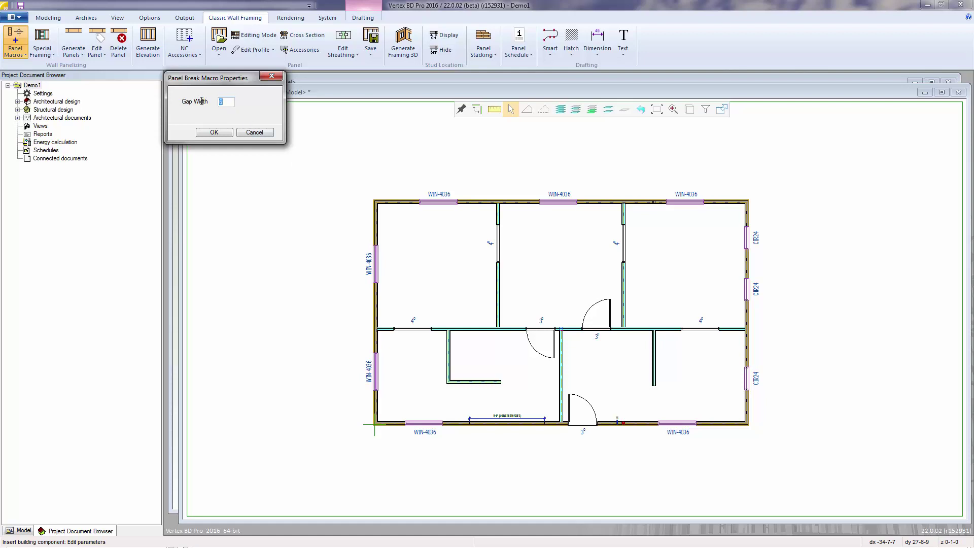
left_click(214, 132)
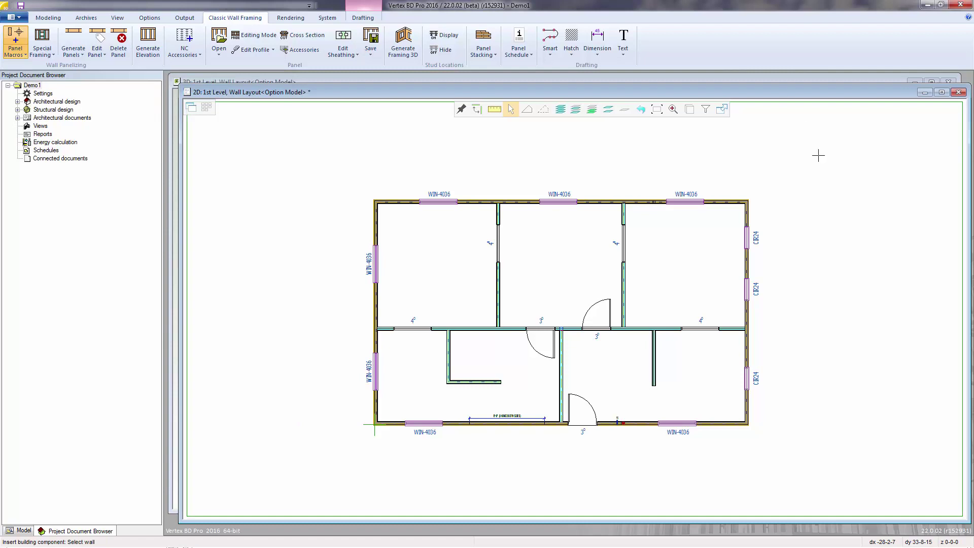
left_click(624, 290)
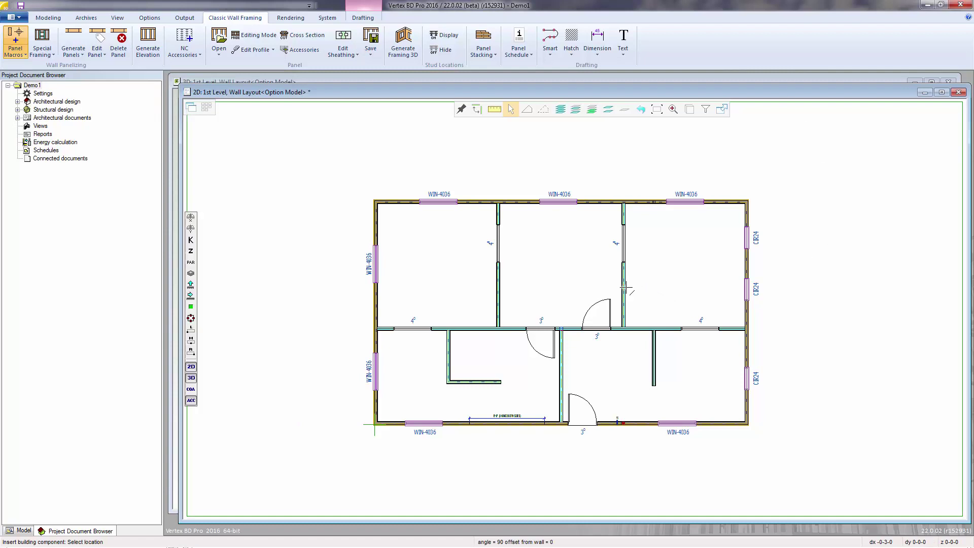
left_click(631, 280)
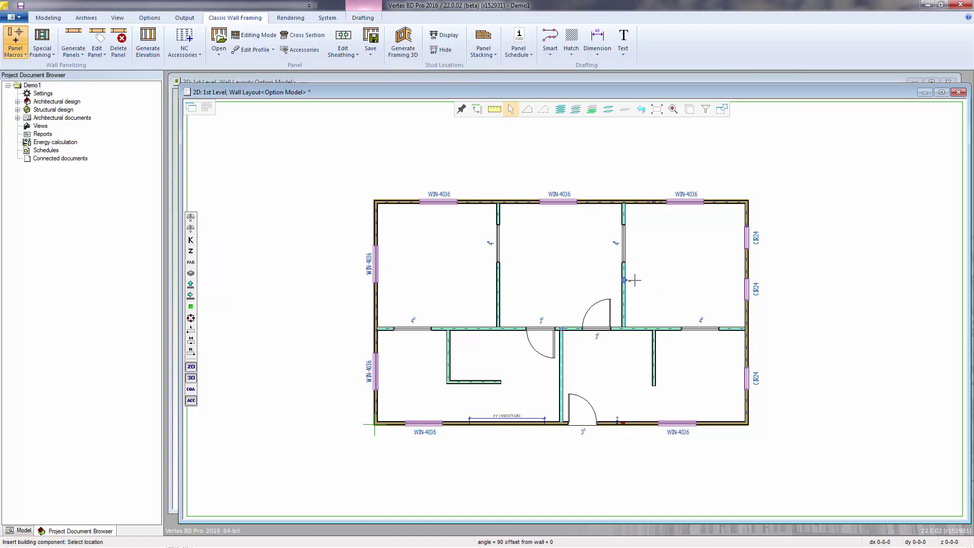
left_click(400, 383)
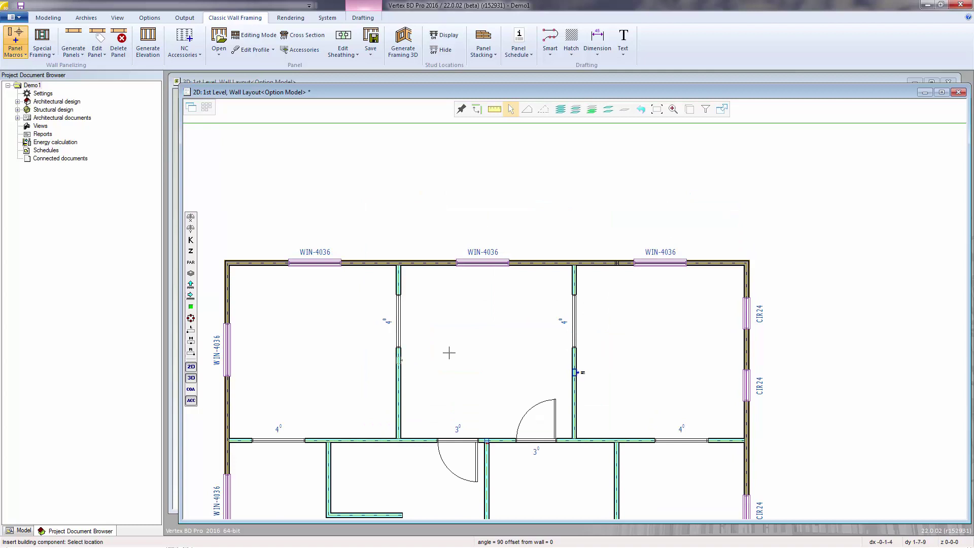
left_click(578, 372)
key("Escape")
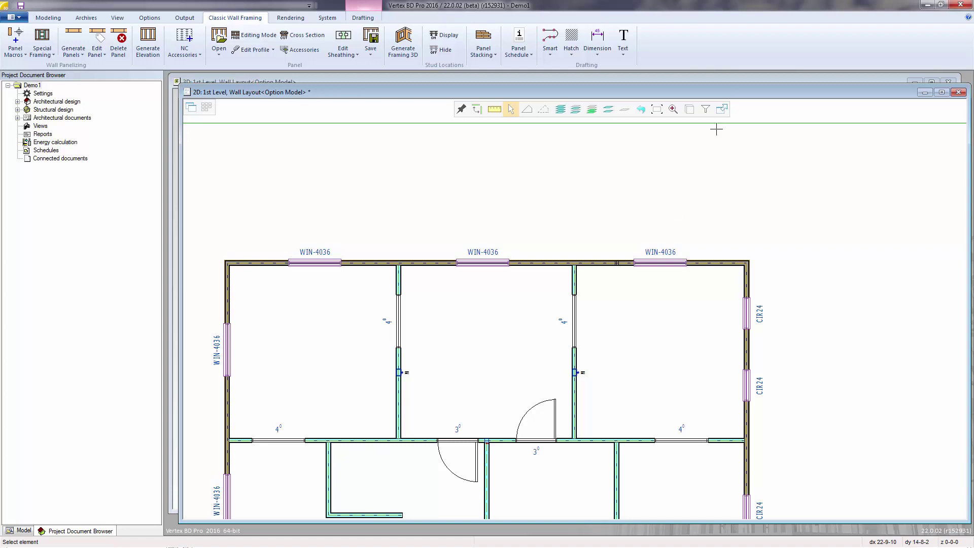
Review the properties of the wind brace in the lower exterior wall and accept them
left_click(658, 111)
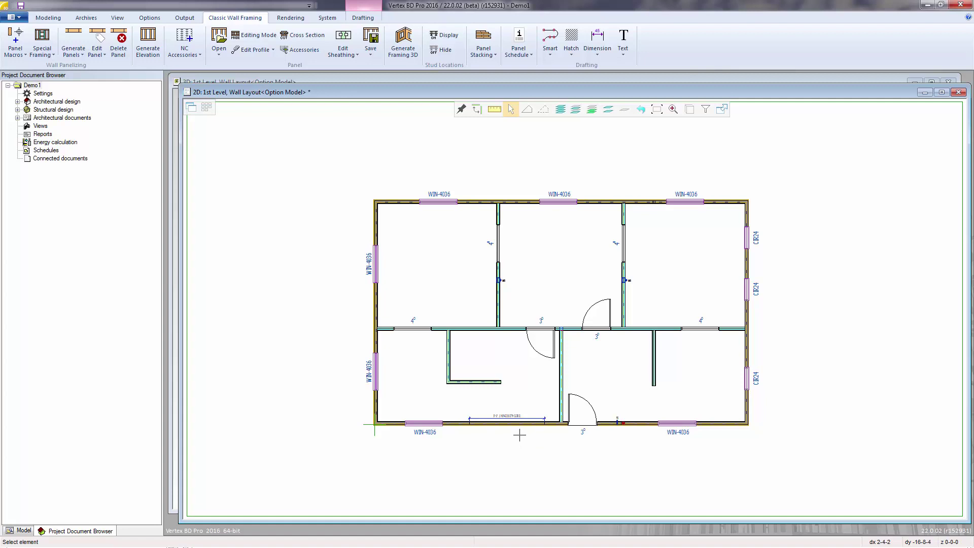
double_click(510, 418)
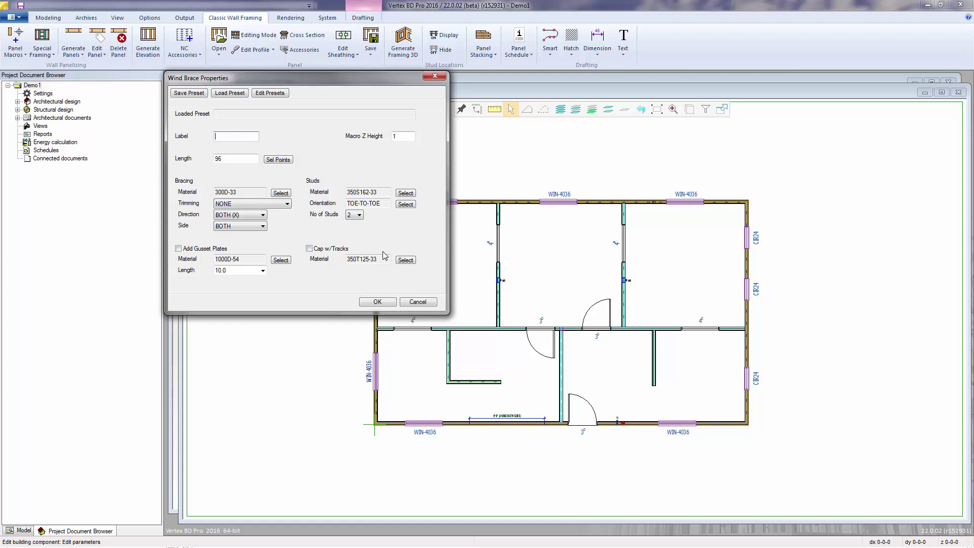
left_click(378, 302)
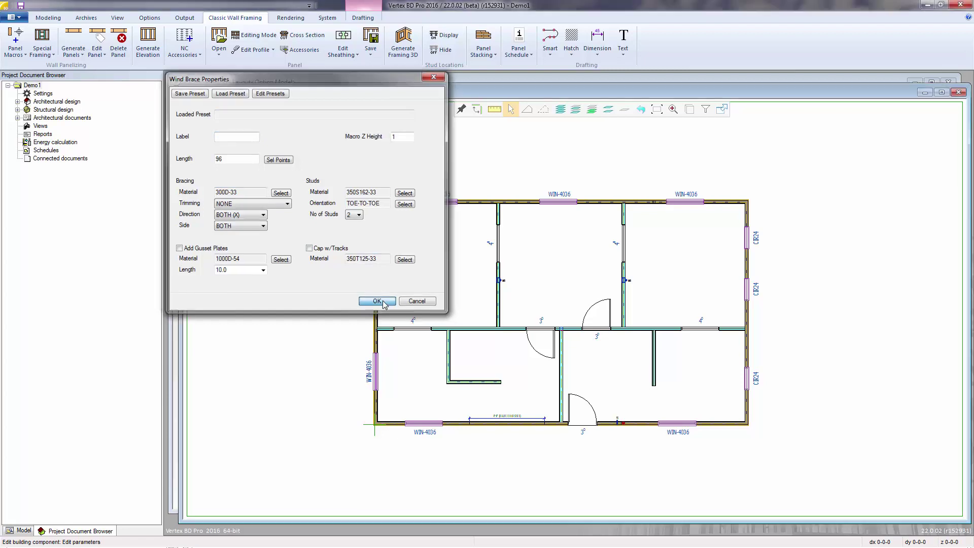